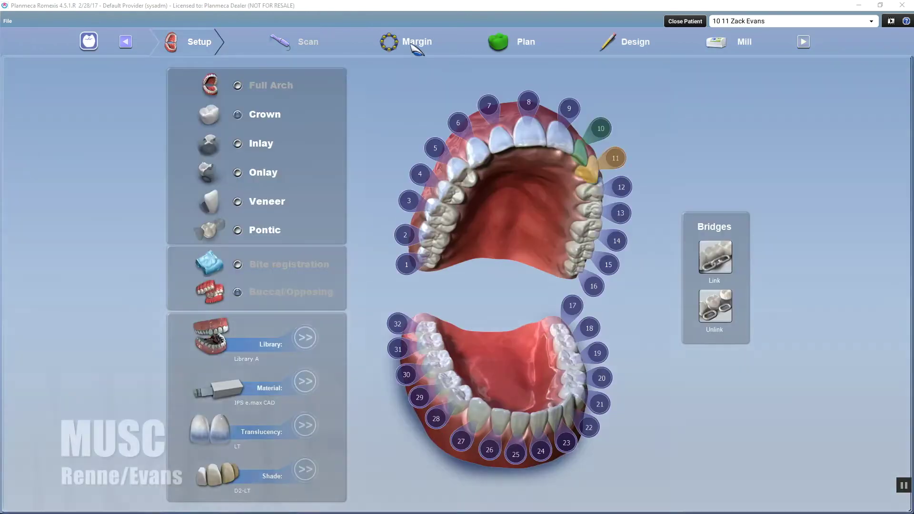
- Open the Margin step for crowns 11 and 10 on the scanned upper arch model
left_click(411, 43)
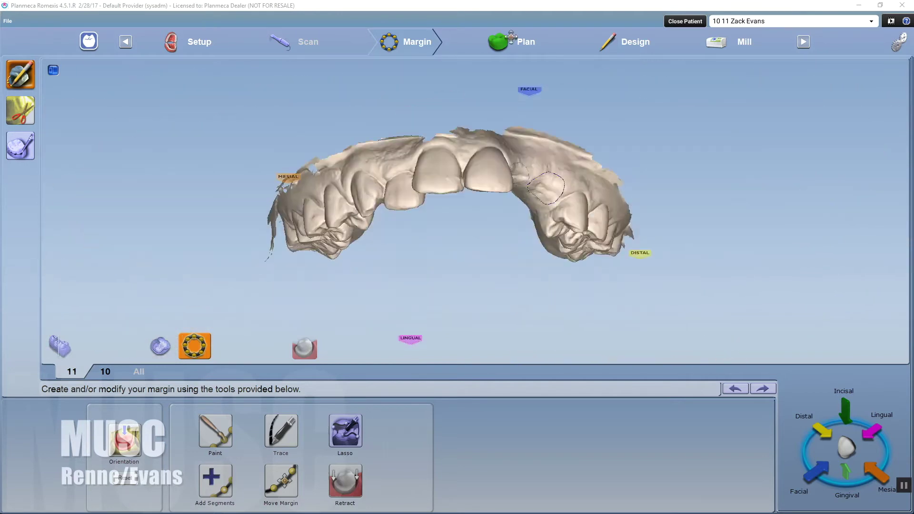
- Advance past Plan and Design, then select the 3/7/17 CBCT in the patient's 3D image list
left_click(518, 45)
left_click(625, 46)
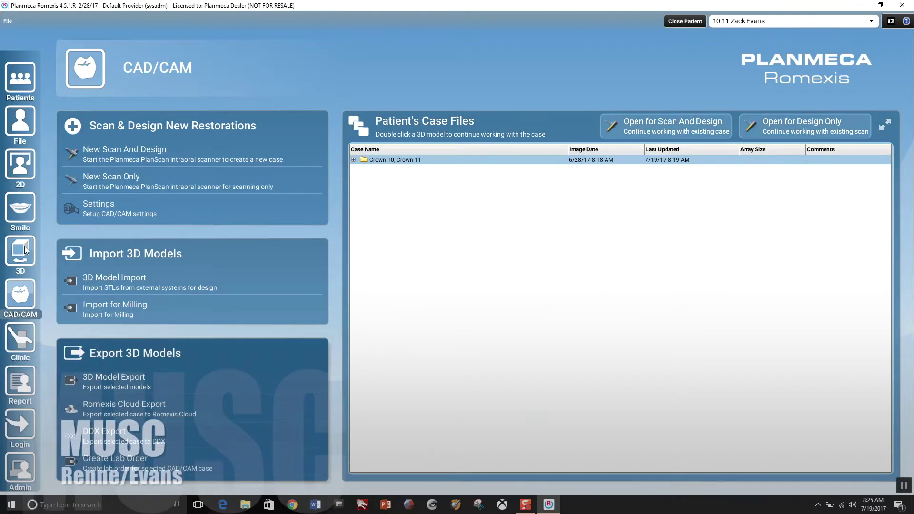
left_click(20, 252)
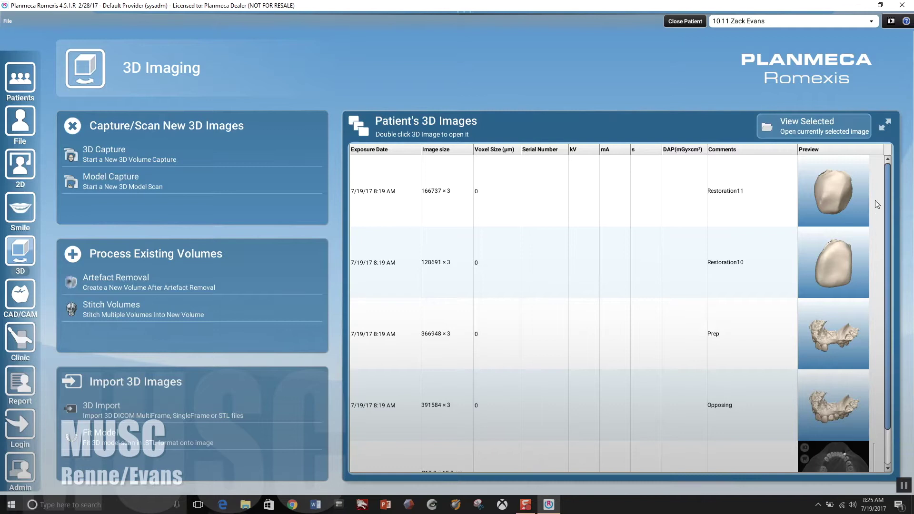
left_click_drag(888, 195, 886, 264)
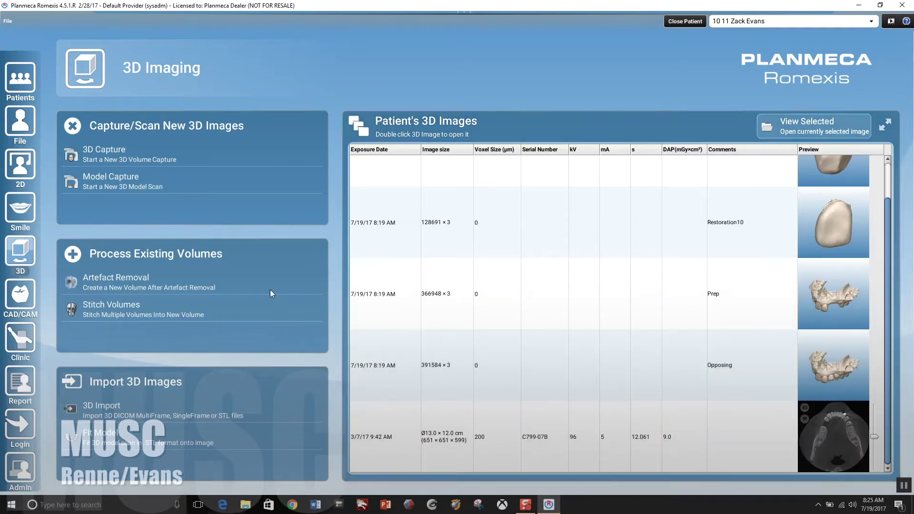
left_click(847, 447)
- Open the 3/7/17 CBCT volume and start tooth segmentation by painting the incisor
double_click(847, 446)
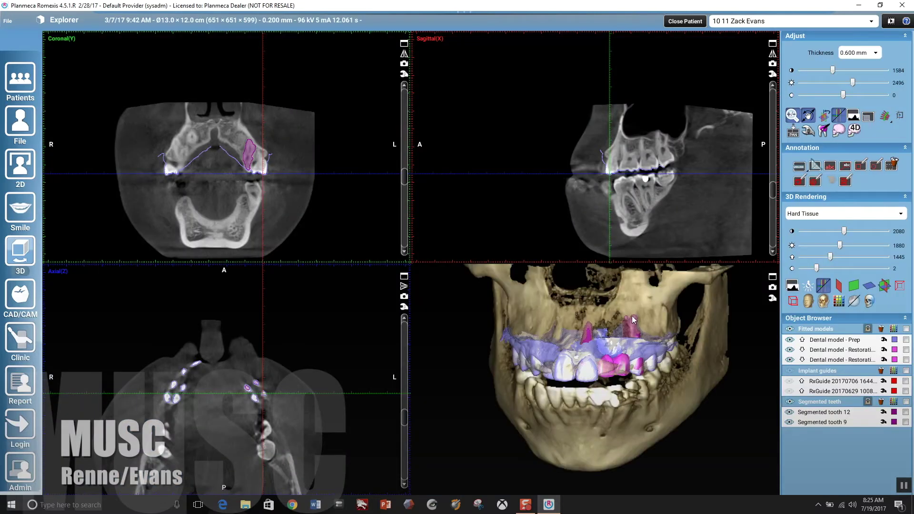
left_click(824, 129)
left_click_drag(541, 194, 581, 147)
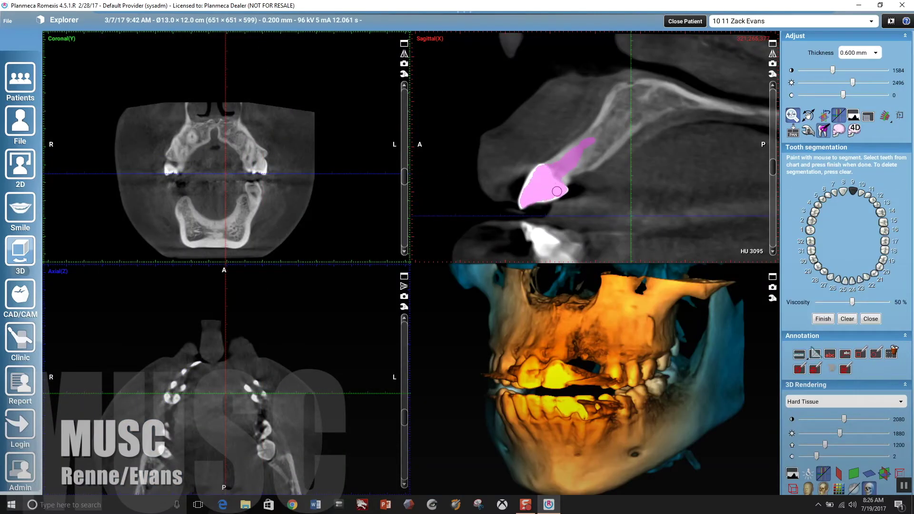
- Refine the painted tooth 9 region across the sagittal and axial slices
scroll(218, 353, "up", 3)
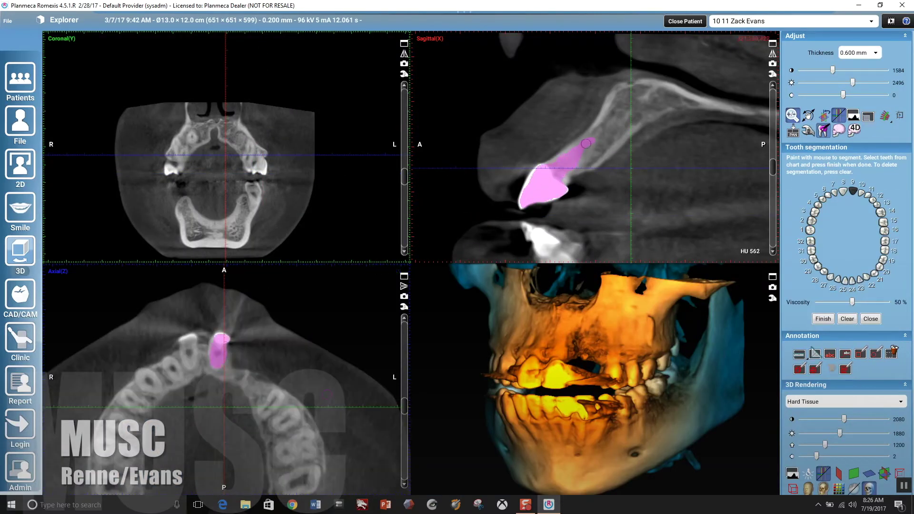
scroll(604, 138, "down", 5)
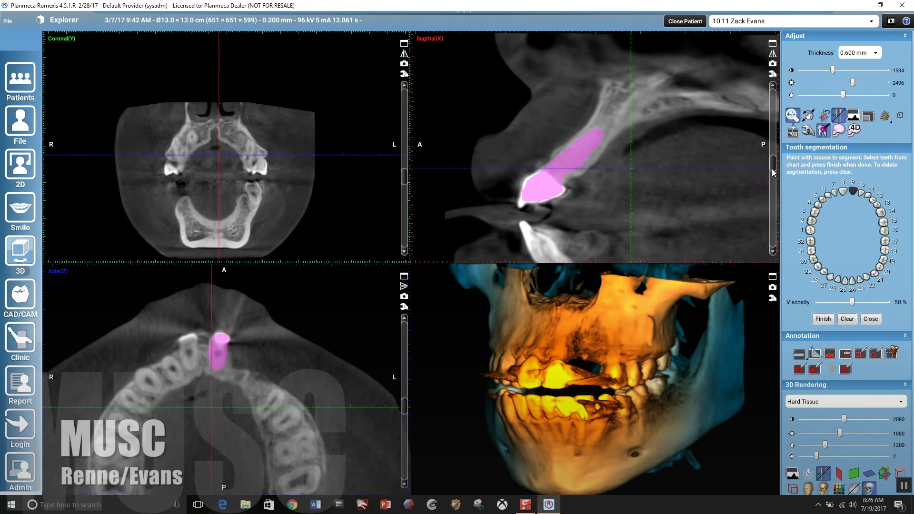
left_click_drag(773, 172, 774, 178)
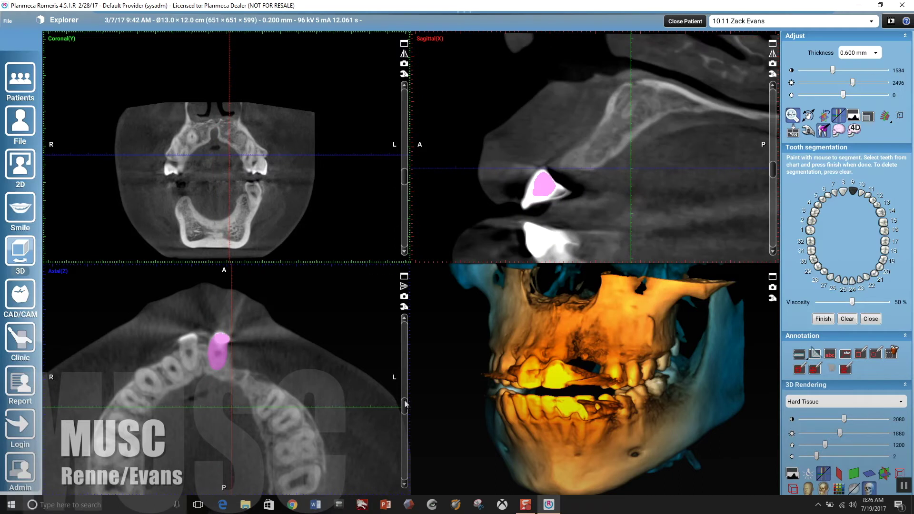
left_click_drag(405, 404, 404, 398)
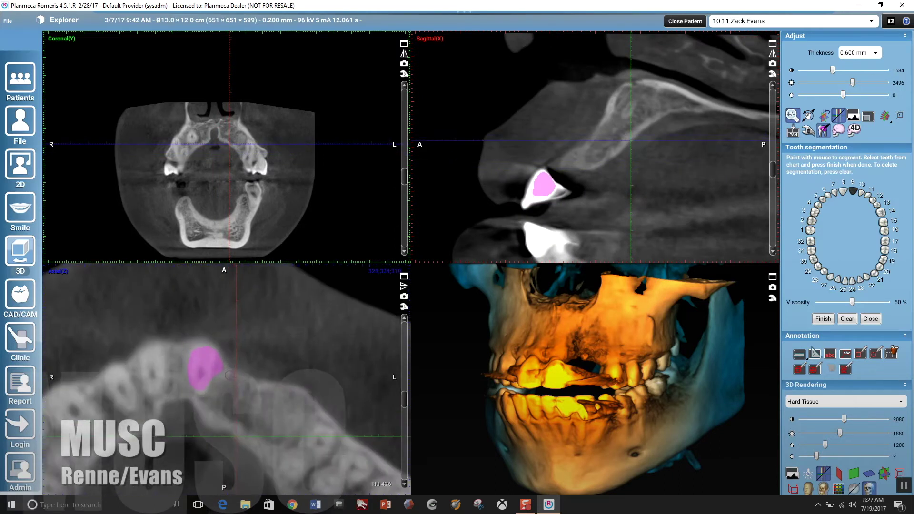
scroll(260, 408, "up", 5)
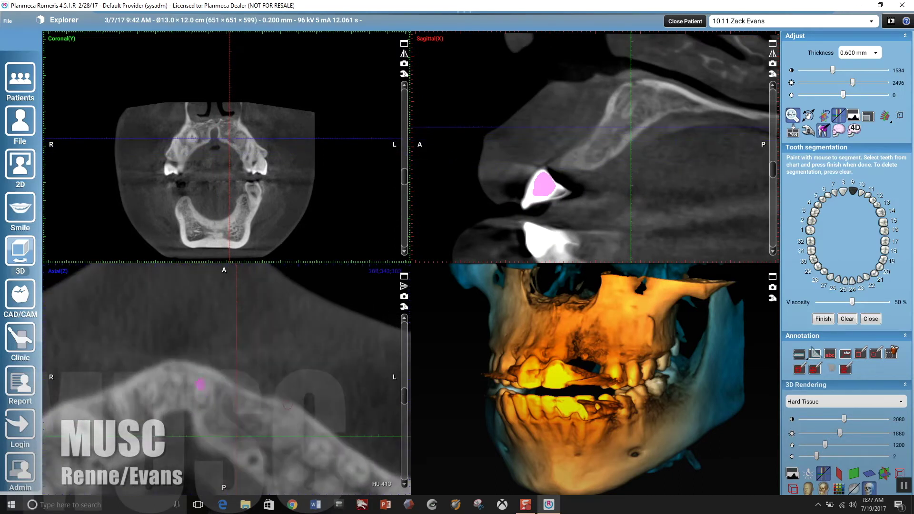
scroll(225, 385, "down", 3)
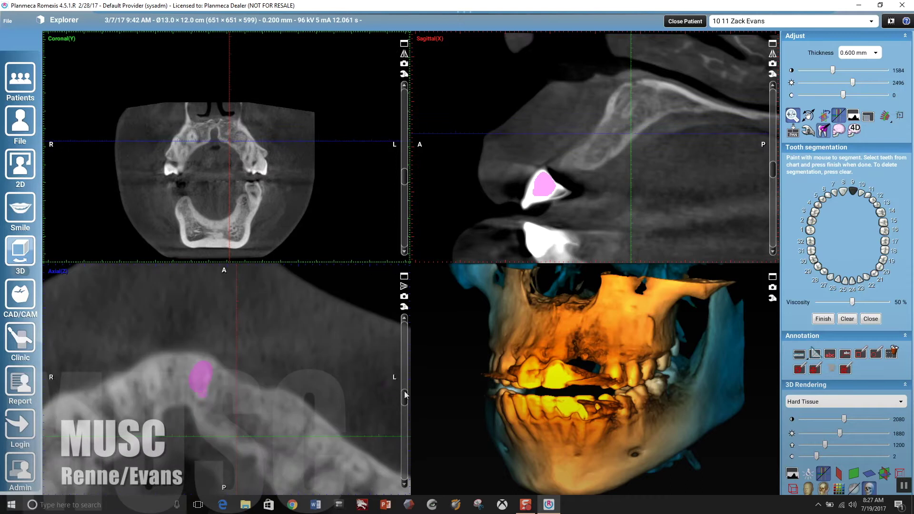
left_click_drag(404, 394, 405, 400)
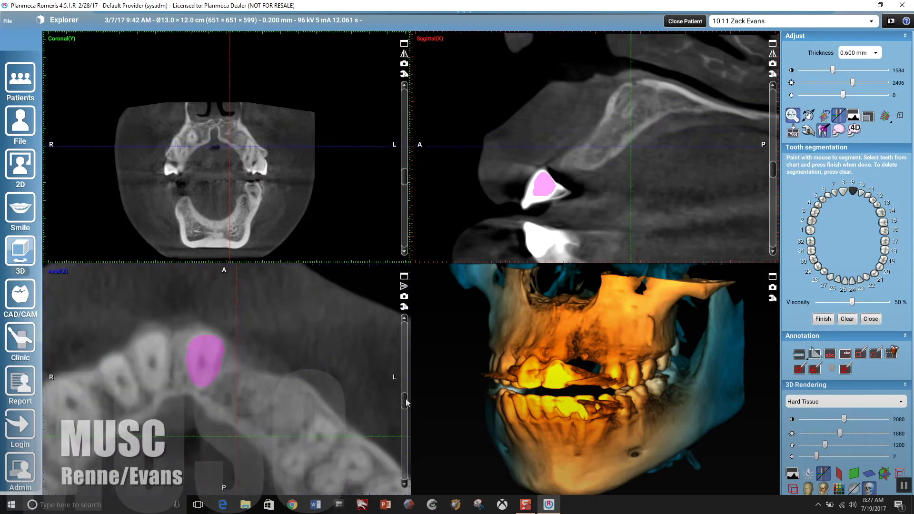
left_click_drag(533, 144, 533, 205)
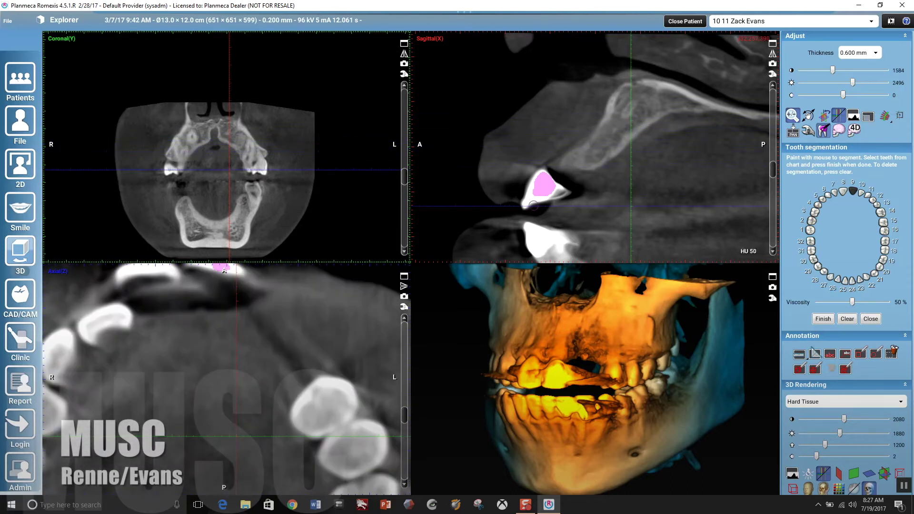
- Finish segmenting tooth 9, then paint tooth 12 while stepping through the slices
left_click(822, 319)
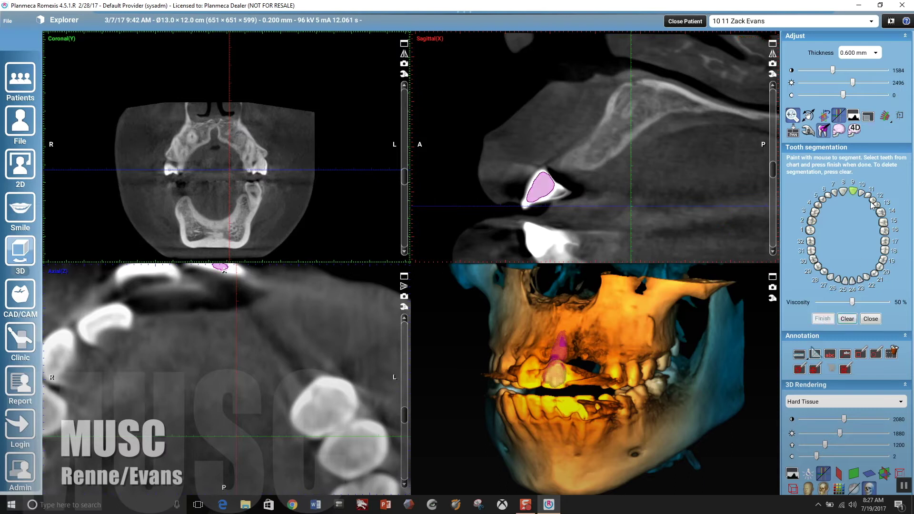
left_click_drag(773, 172, 774, 185)
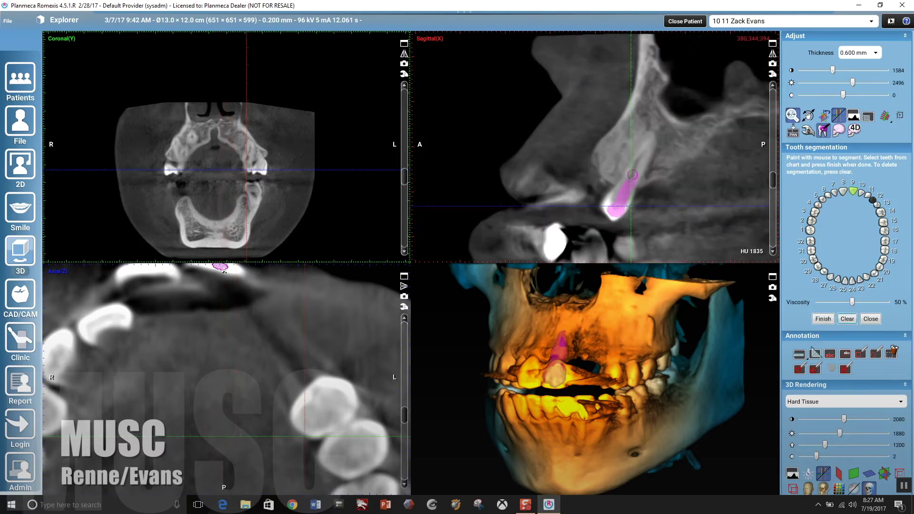
scroll(628, 167, "down", 5)
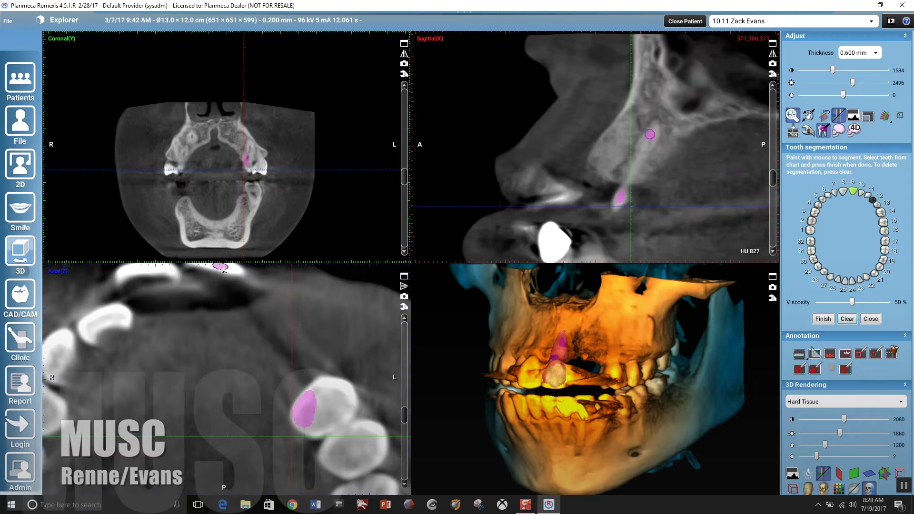
scroll(631, 198, "down", 3)
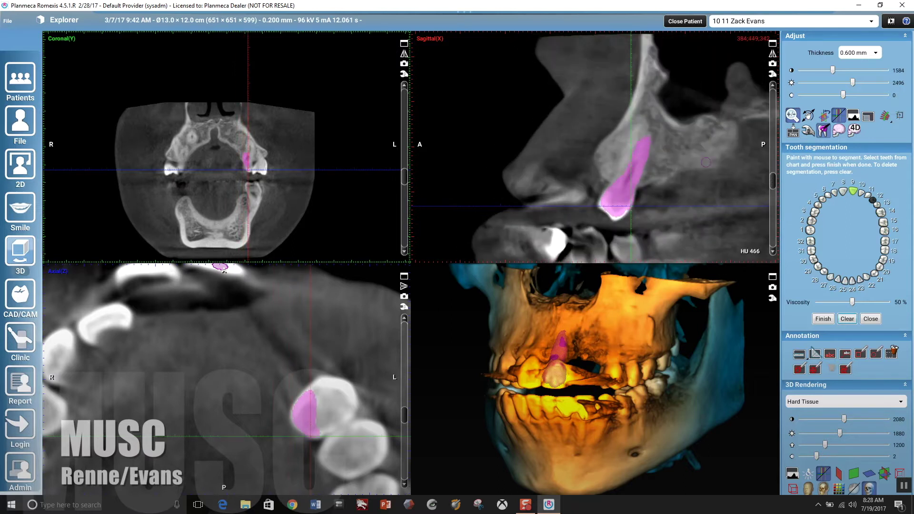
scroll(613, 199, "down", 2)
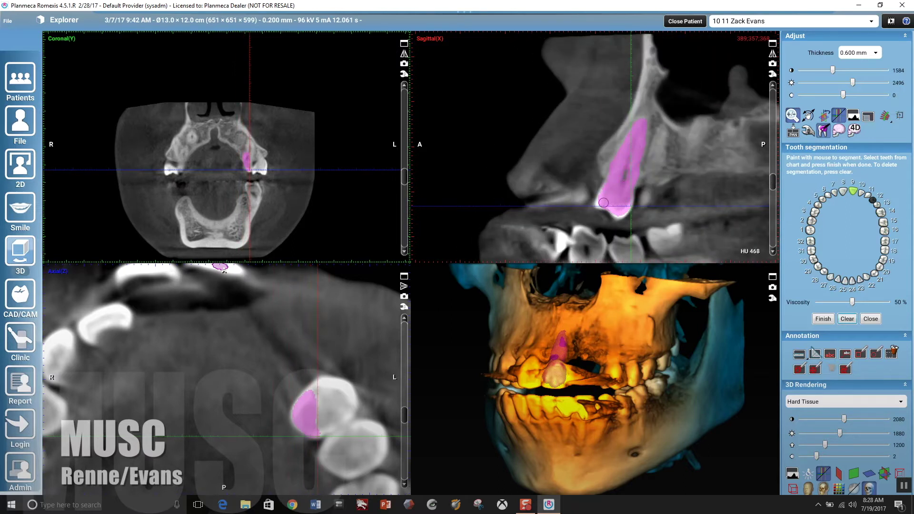
scroll(405, 407, "up", 5)
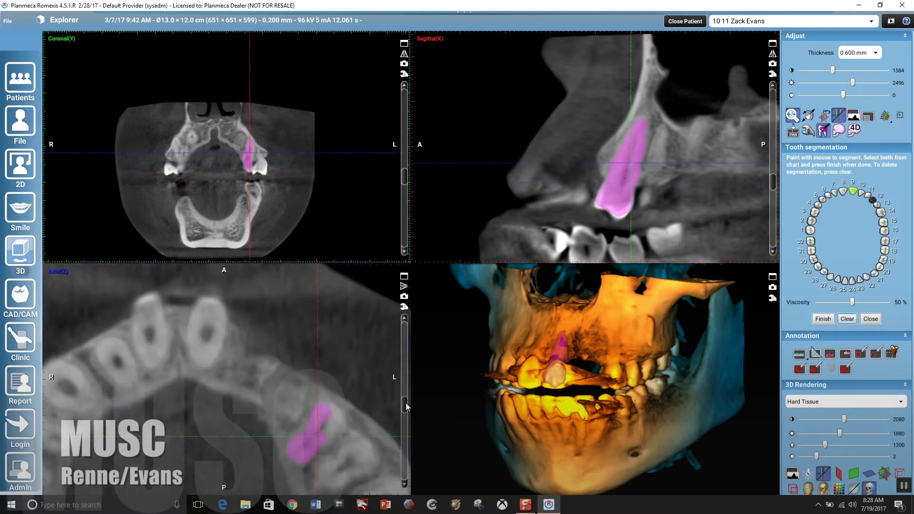
scroll(406, 407, "up", 6)
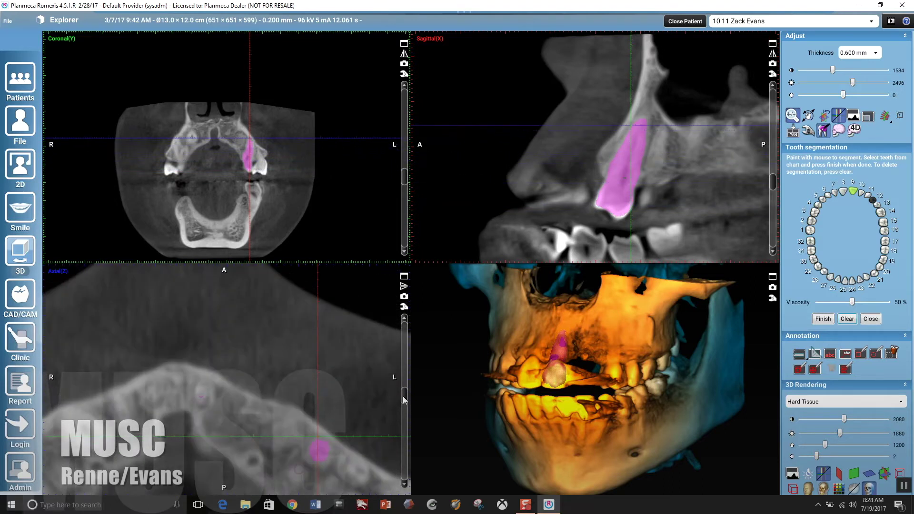
scroll(406, 407, "down", 5)
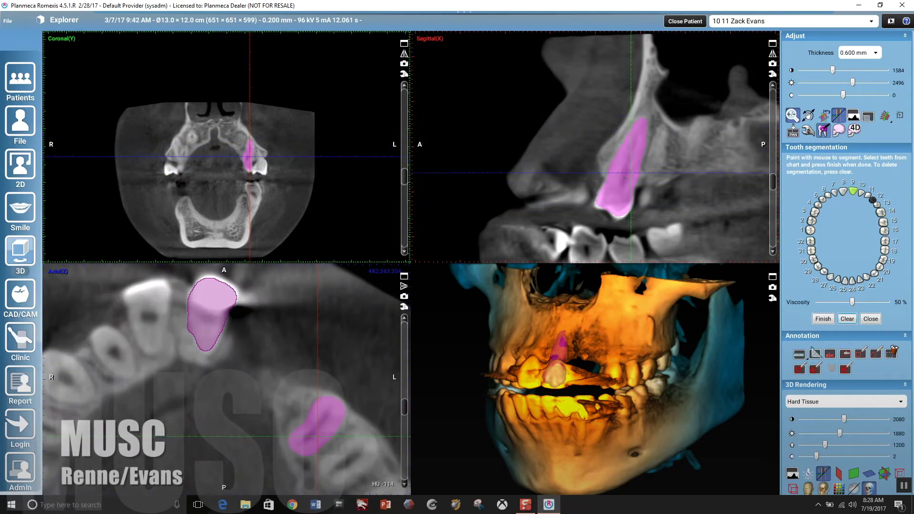
scroll(406, 406, "down", 2)
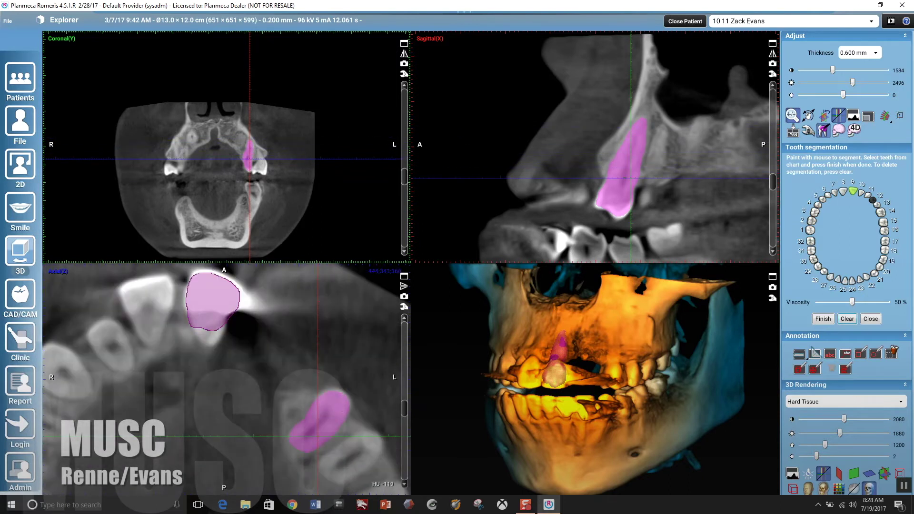
scroll(405, 422, "down", 5)
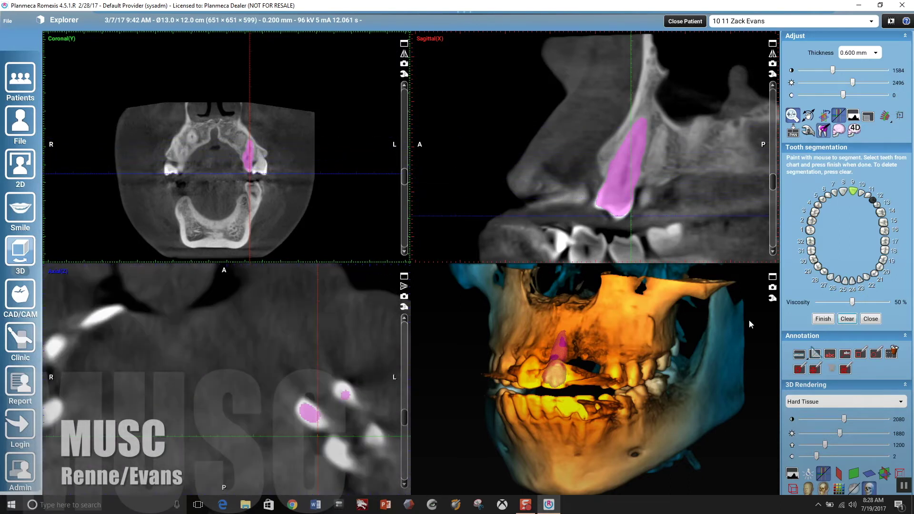
- Finish tooth 12 and show both segmented teeth in an enlarged frontal 3D rendering
left_click(823, 318)
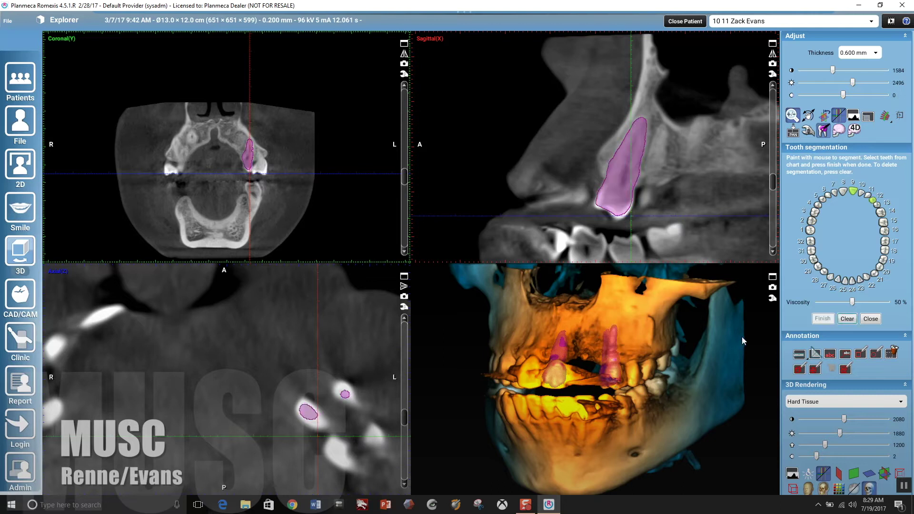
left_click_drag(705, 367, 680, 423)
double_click(680, 427)
left_click_drag(544, 369, 261, 320)
- Switch to the Implants module and load the Prep STL into Fit Model
left_click(59, 20)
left_click(61, 67)
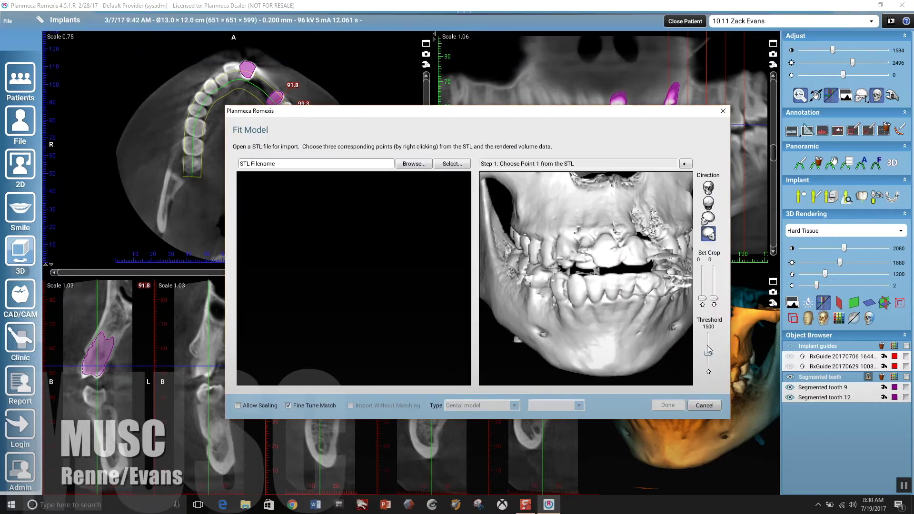
left_click(442, 164)
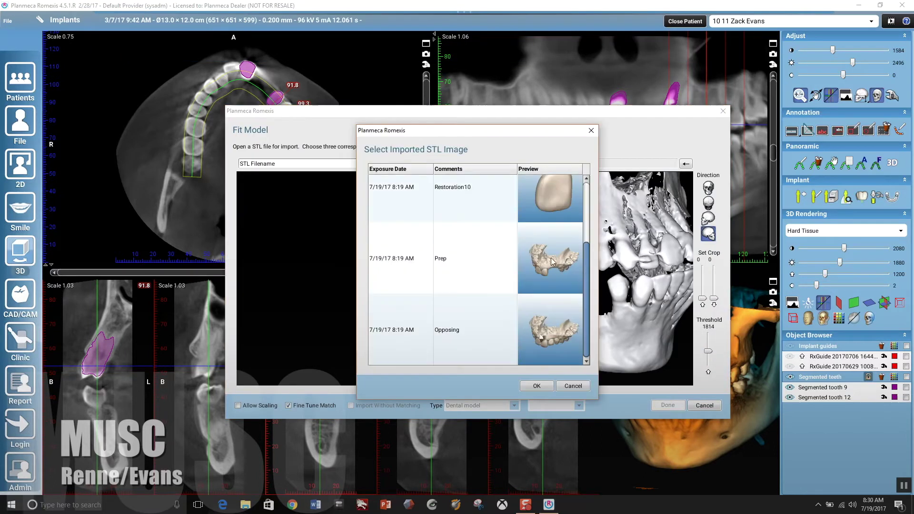
double_click(437, 282)
- Match three reference points between the Prep model and CT volume, then accept the fit
scroll(594, 336, "up", 3)
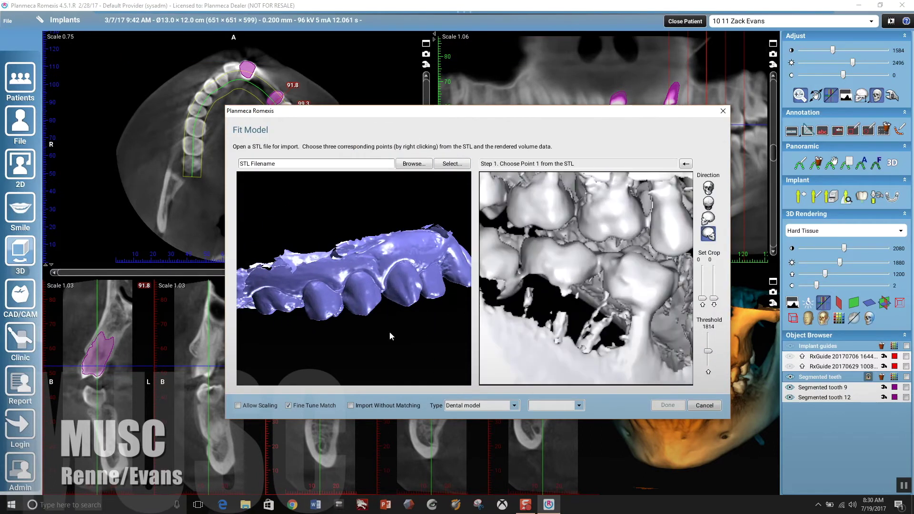
right_click(319, 302)
right_click(379, 317)
left_click_drag(673, 252, 645, 264)
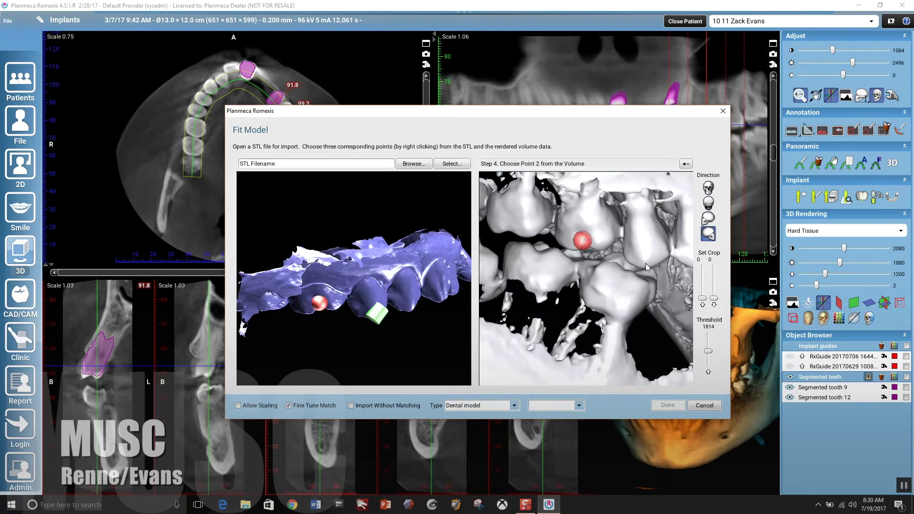
right_click(645, 264)
left_click_drag(361, 309, 341, 337)
right_click(357, 328)
left_click_drag(615, 324, 648, 271)
right_click(648, 271)
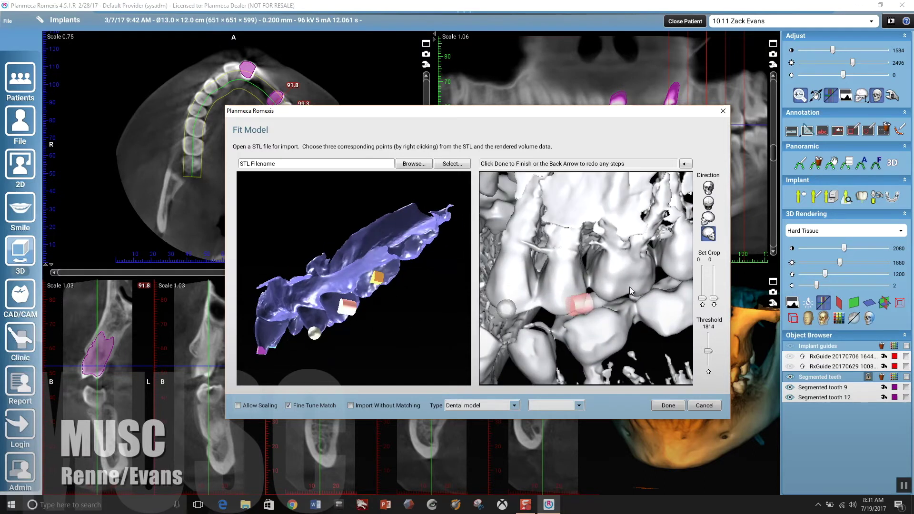
left_click(667, 406)
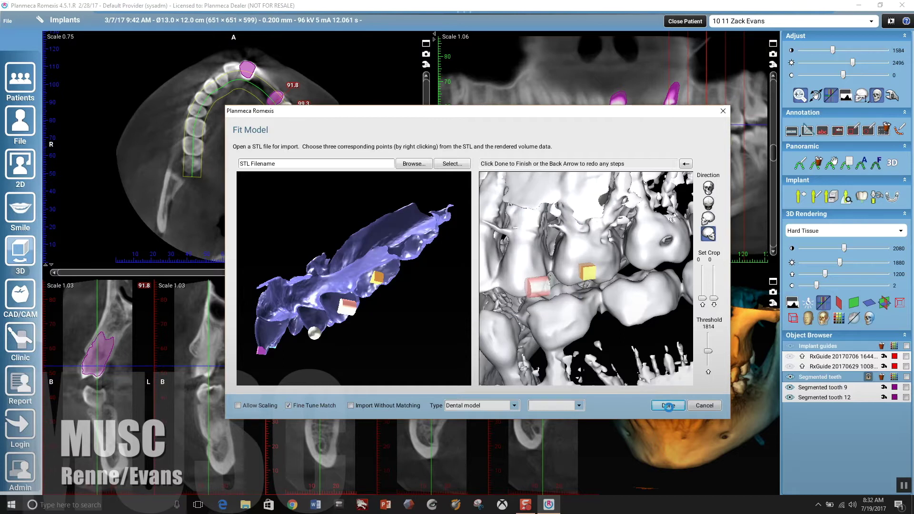
left_click(668, 405)
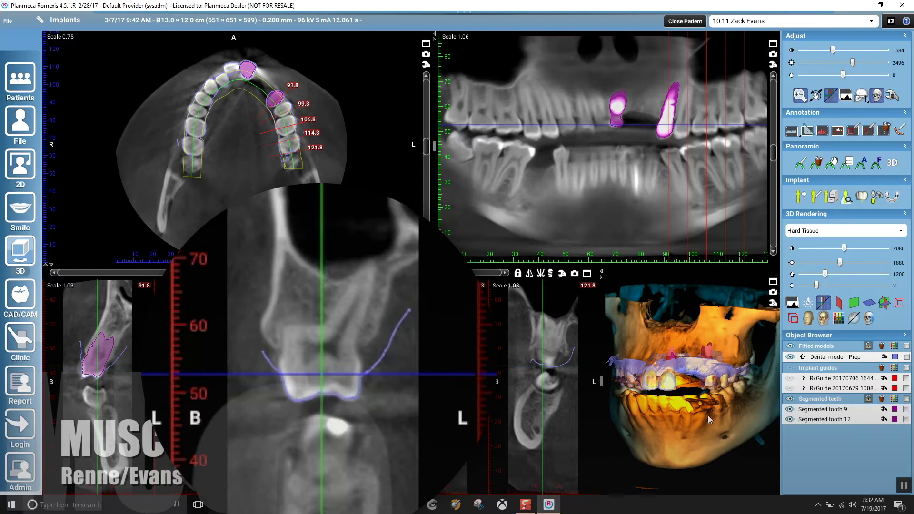
left_click_drag(739, 313, 709, 362)
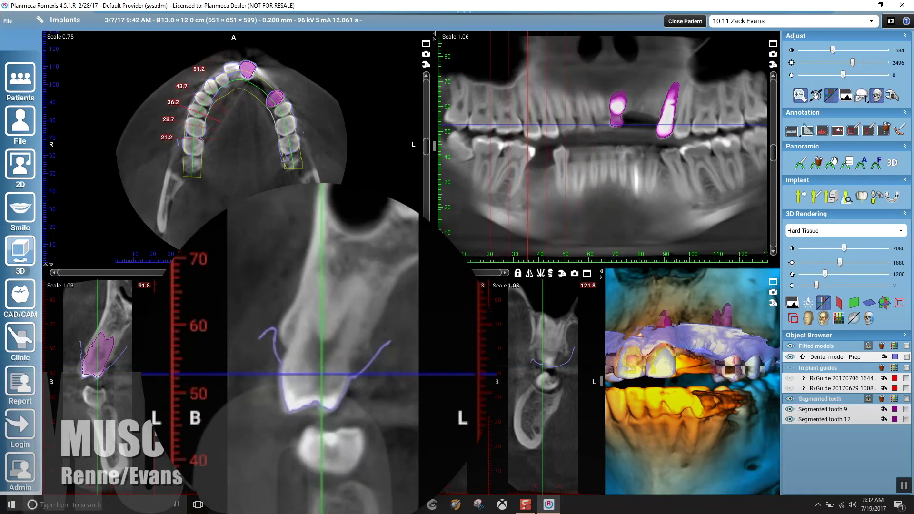
scroll(120, 295, "down", 5)
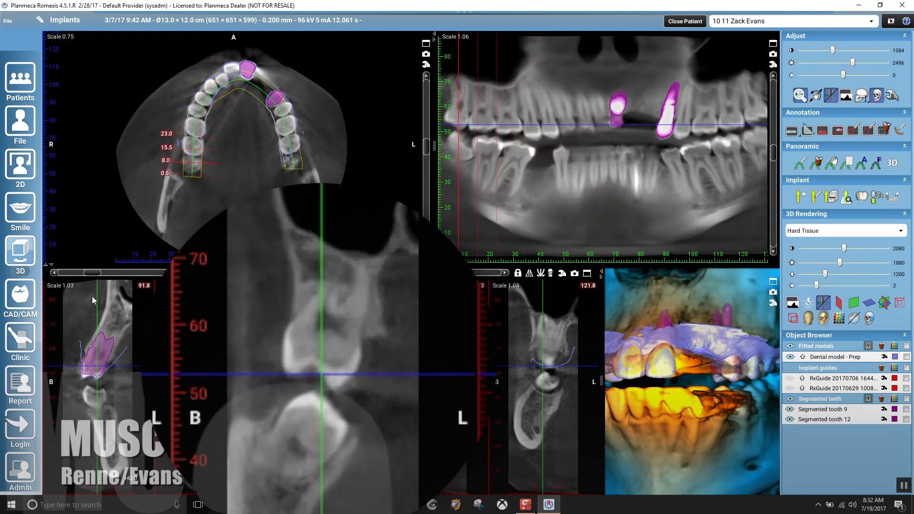
scroll(125, 290, "up", 6)
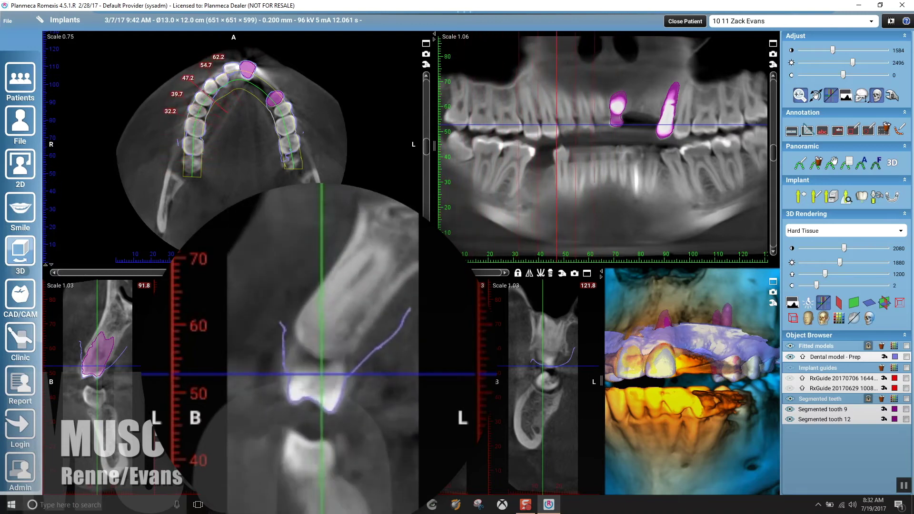
scroll(125, 289, "up", 6)
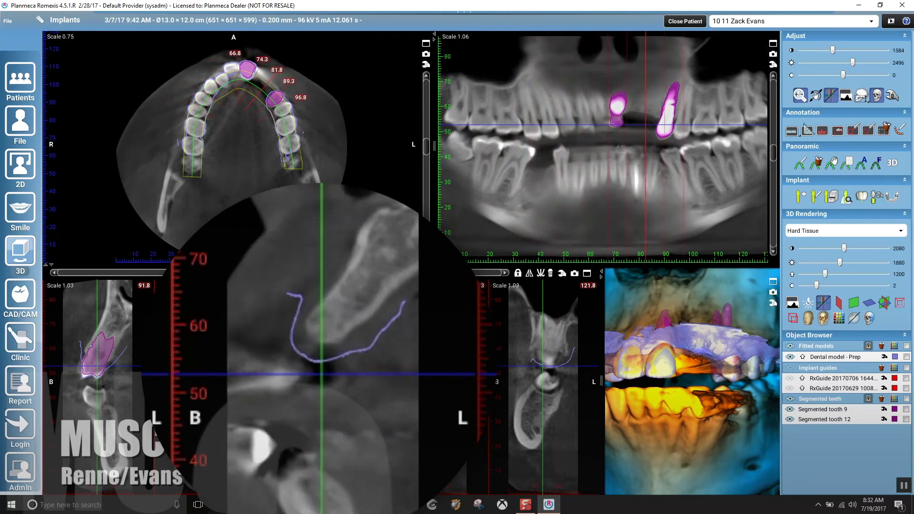
scroll(125, 289, "up", 5)
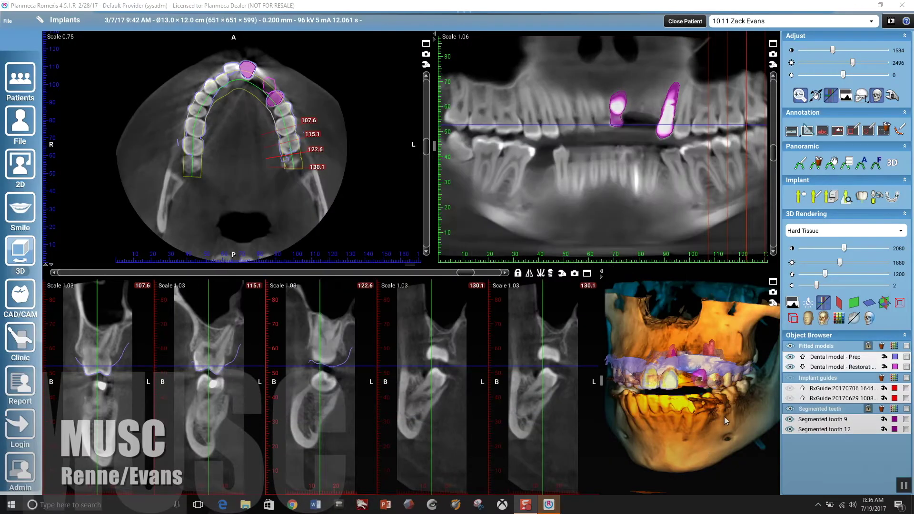
- Fit the Restoration10 crown scan using the existing match and enlarge the 3D view
scroll(703, 416, "up", 5)
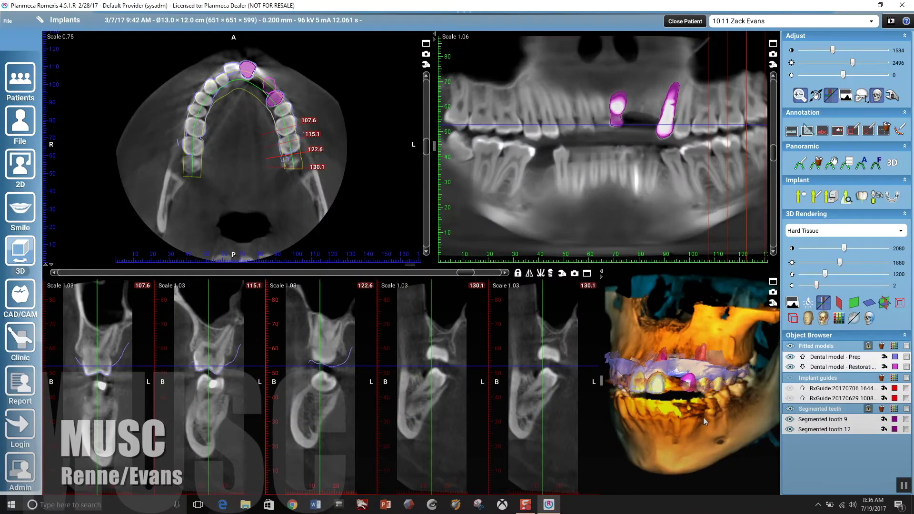
scroll(707, 421, "down", 5)
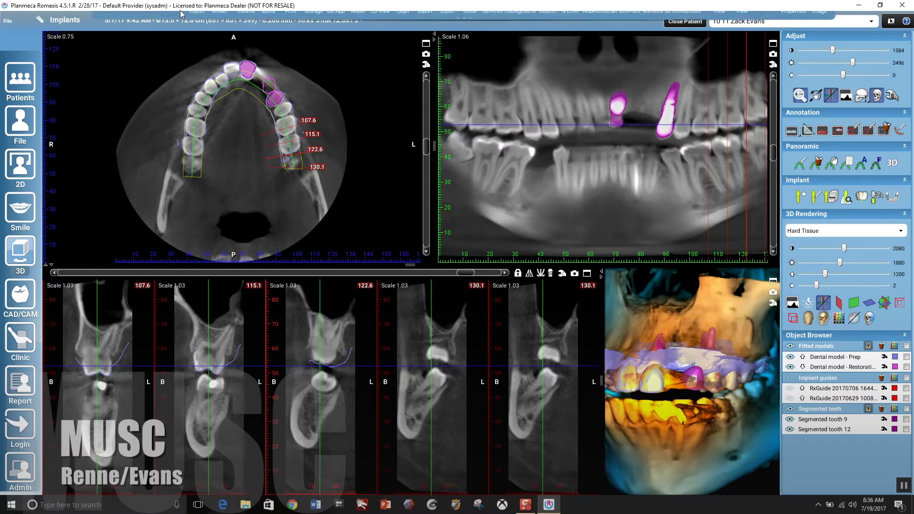
mouse_move(215, 35)
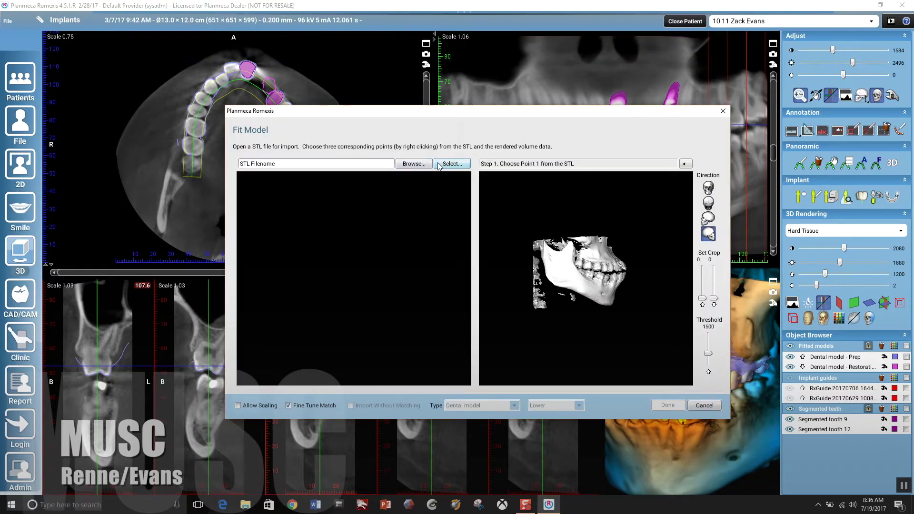
left_click(451, 164)
left_click(535, 285)
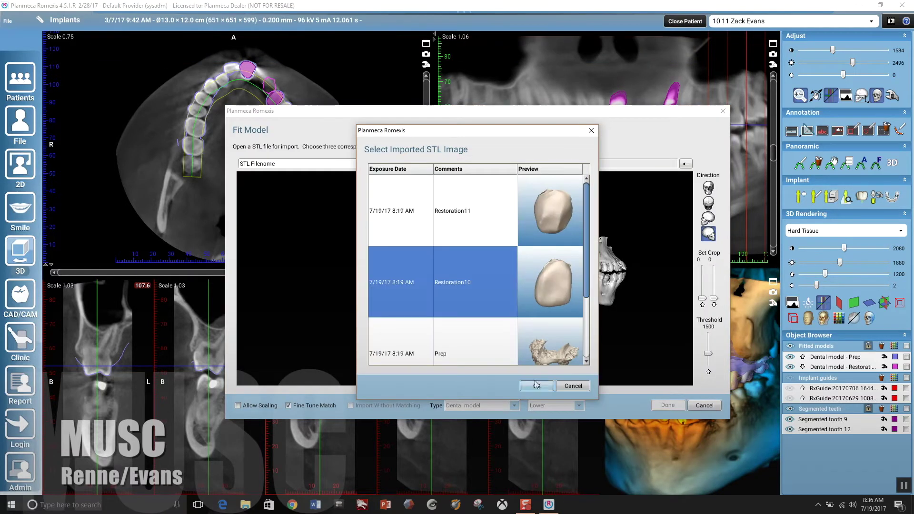
left_click(534, 383)
left_click(476, 351)
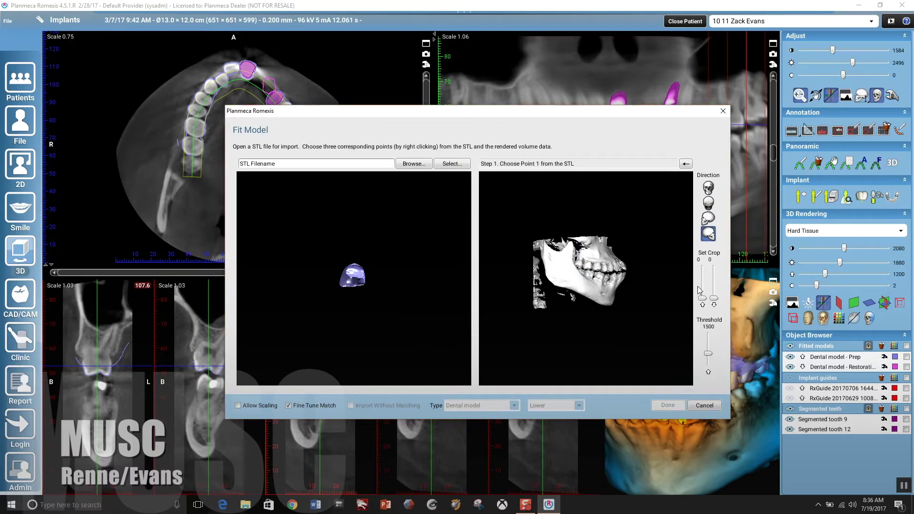
left_click(703, 406)
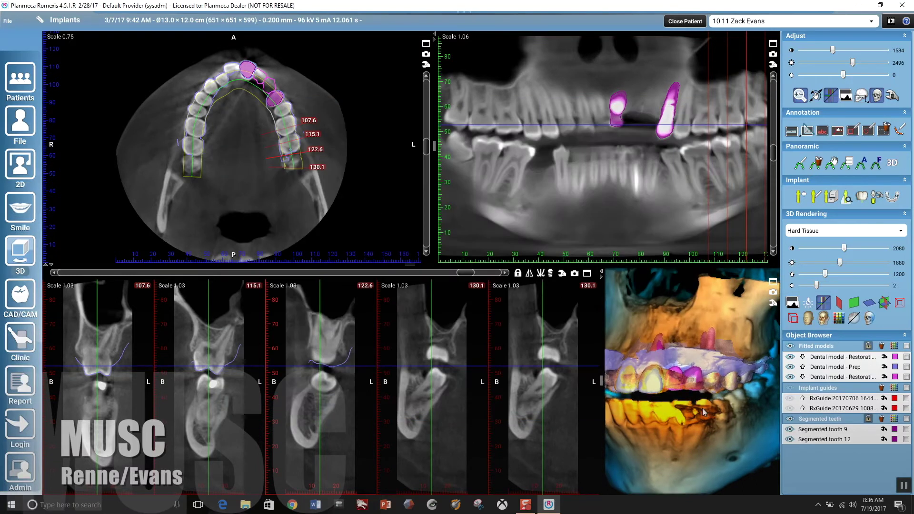
left_click(772, 281)
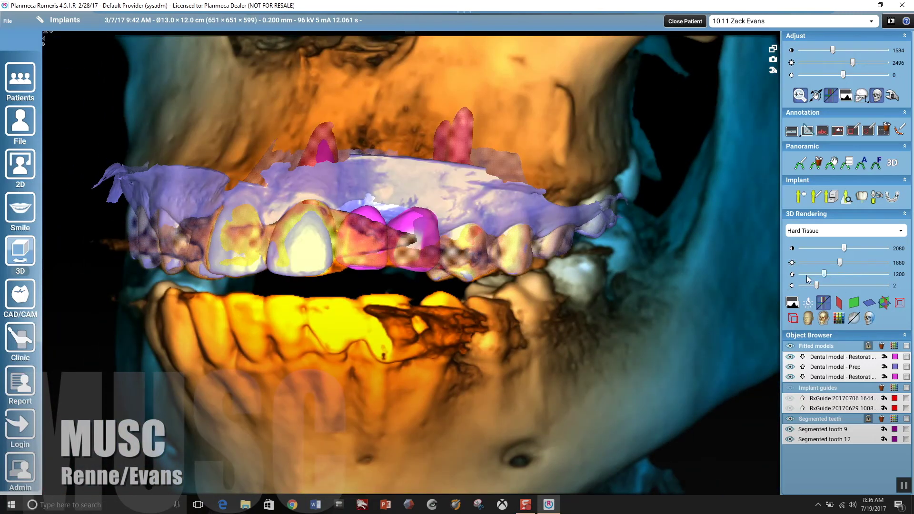
- Set the 3D rendering level to 1143 so the fitted teeth show through bone, viewed frontally
left_click_drag(808, 280, 795, 275)
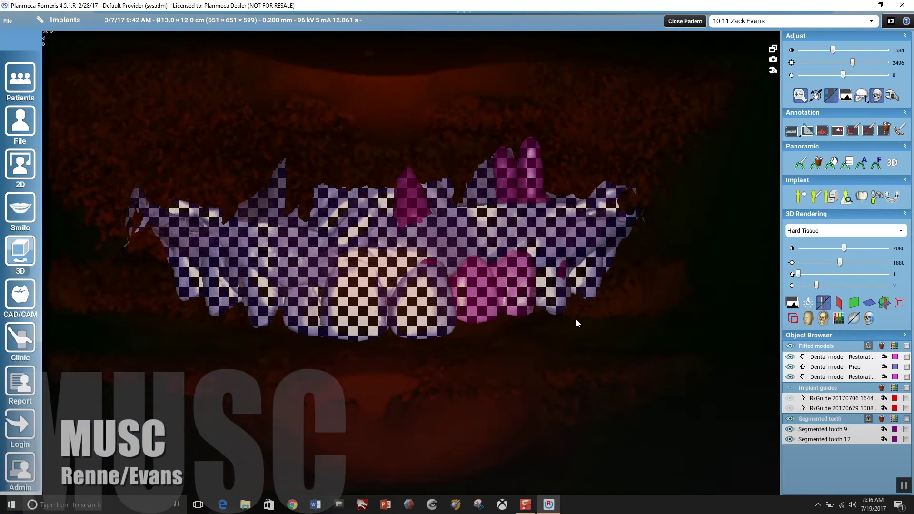
mouse_move(576, 319)
left_mouse_down()
mouse_move(644, 314)
mouse_move(528, 332)
mouse_move(571, 328)
left_mouse_up()
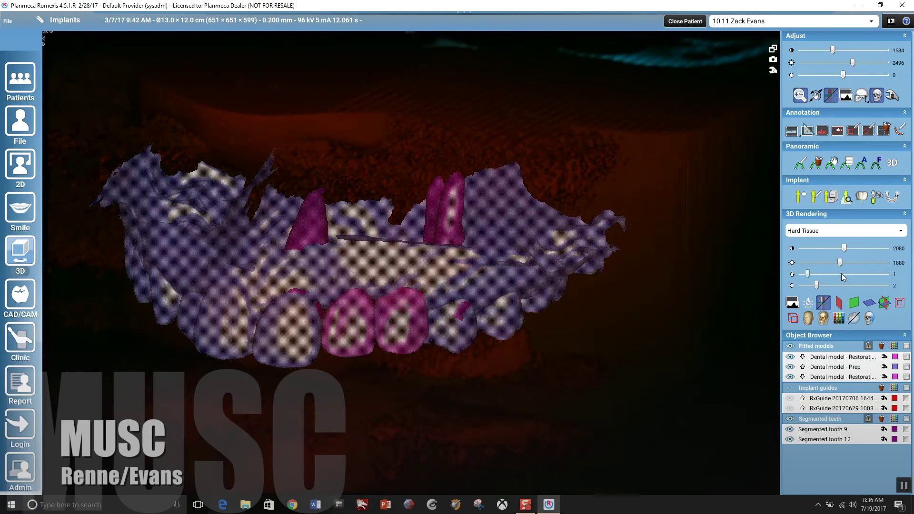
left_click(824, 274)
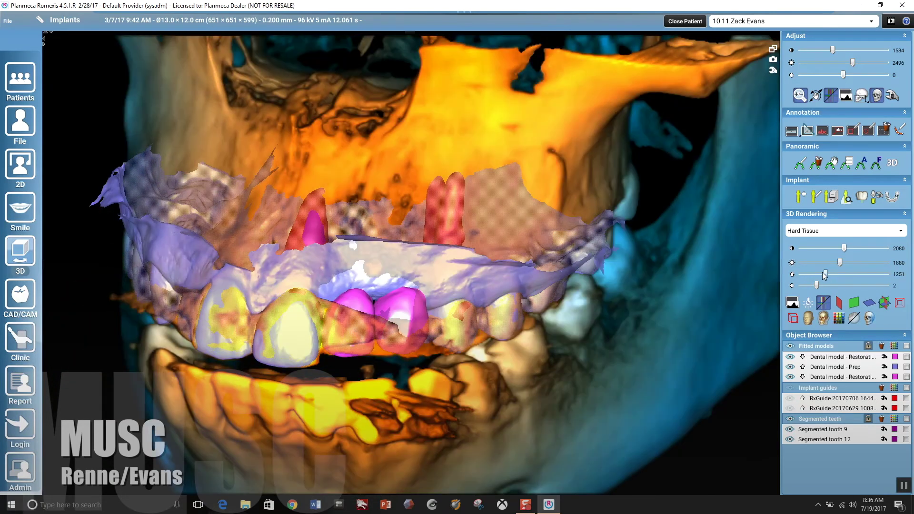
left_click_drag(824, 275, 823, 274)
left_click_drag(526, 367, 552, 361)
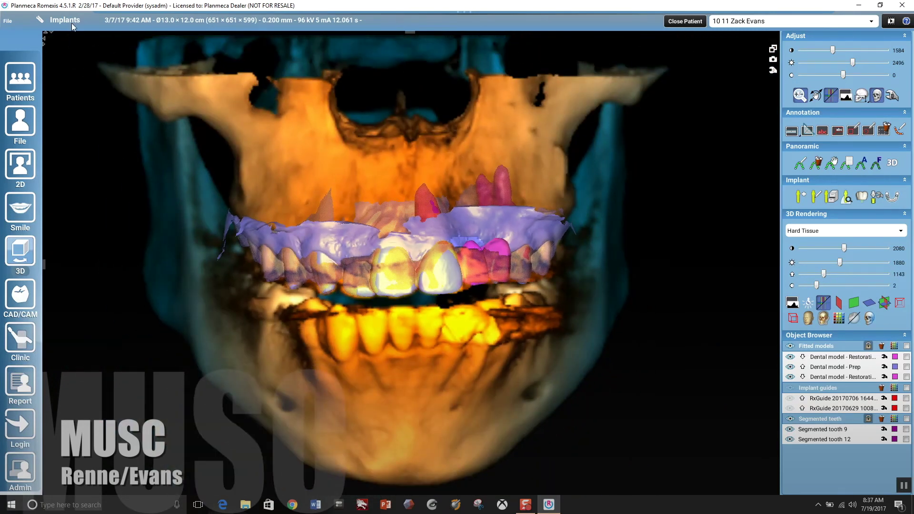
- Return to the multi-view layout with the small 3D rendering turned to an oblique view
left_click(771, 49)
left_click_drag(743, 450, 664, 333)
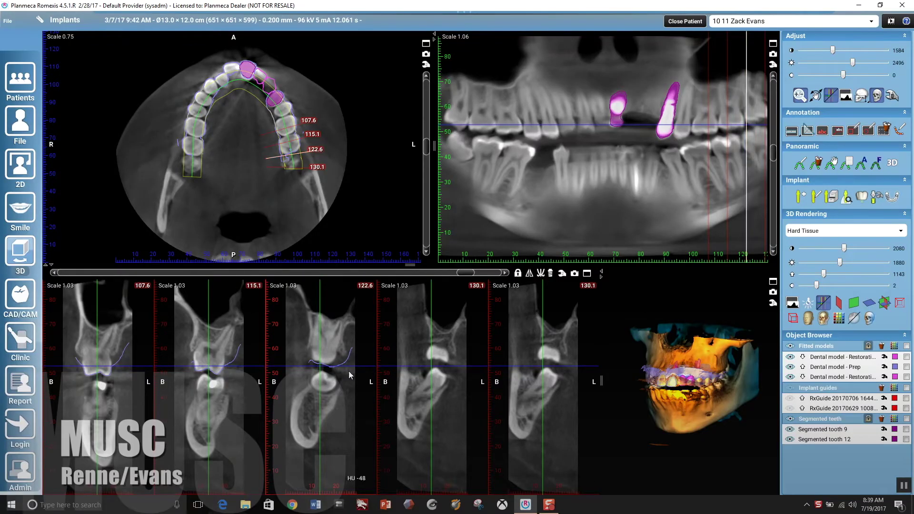
scroll(349, 375, "up", 3)
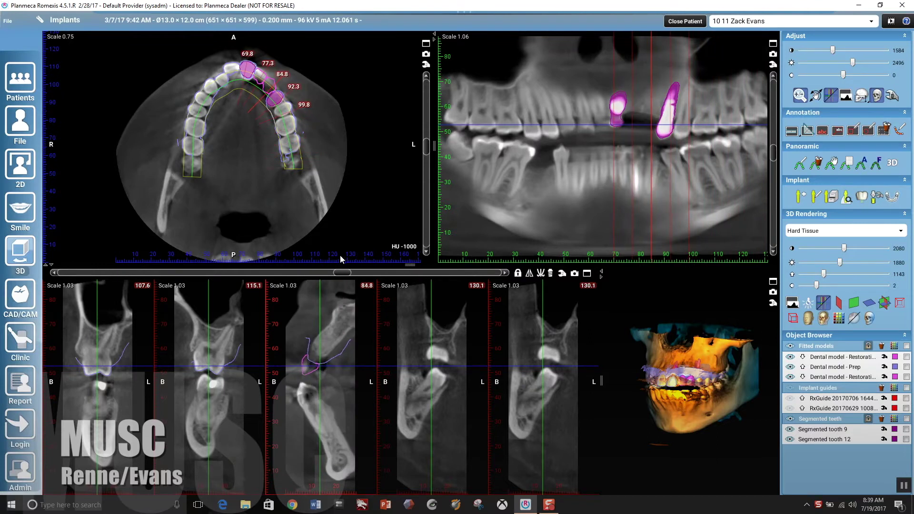
- Place a CAMLOG CONELOG SCREW-LINE Promote plus 3.3 × 11.0 implant (C1063.3311) at the front site
left_click(339, 272)
left_click(831, 196)
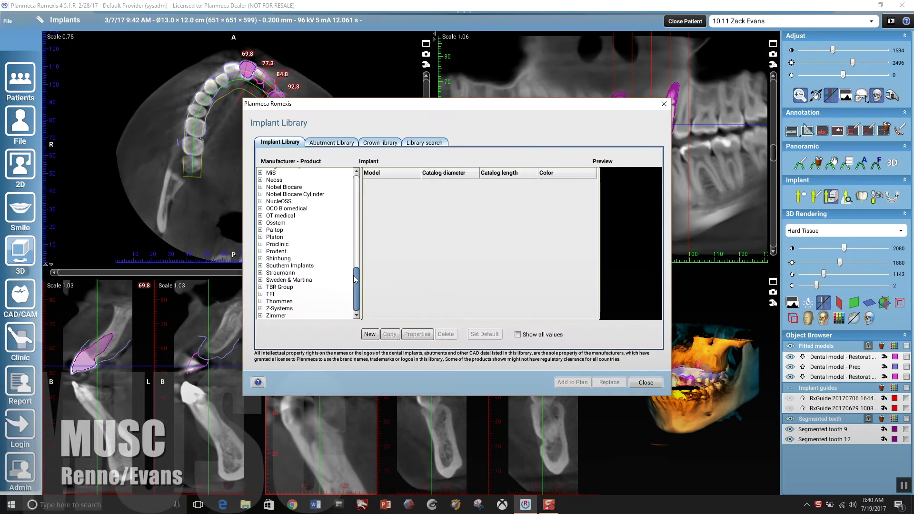
left_click(260, 272)
left_click_drag(284, 315, 333, 315)
left_click(310, 272)
left_click(444, 190)
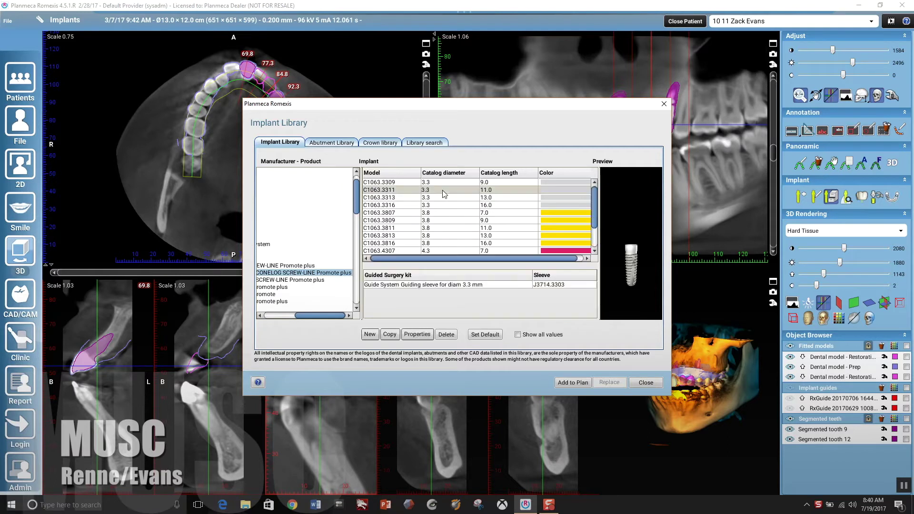
left_click(572, 382)
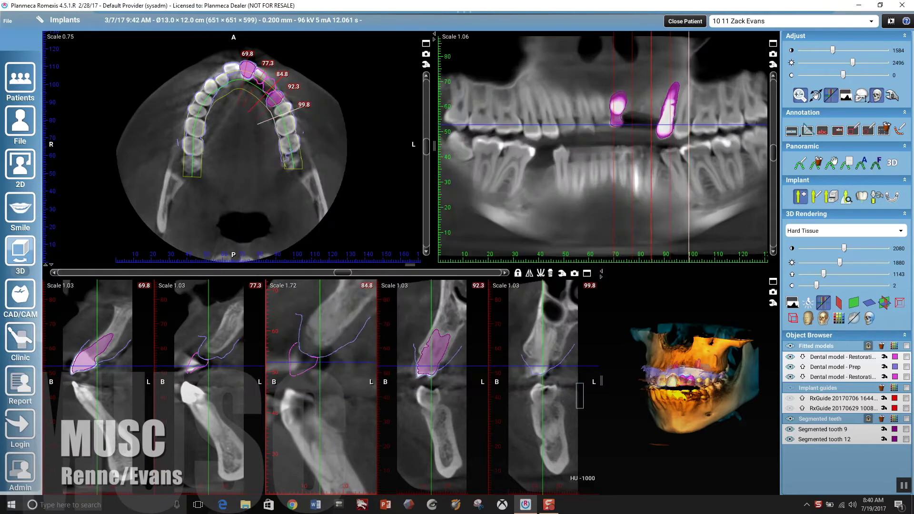
- Tilt the implant along the bone and replace it with the 3.8 × 11.0 mm C1063.3811
left_click_drag(321, 343, 339, 303)
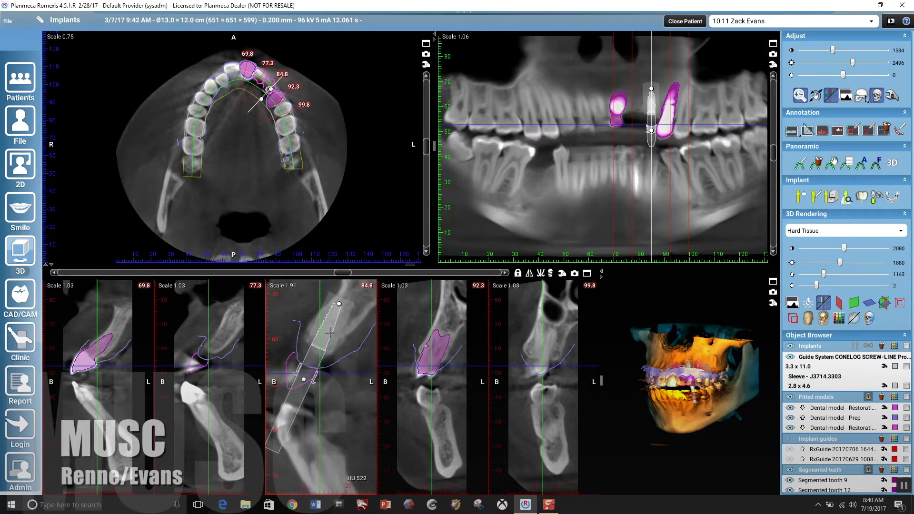
double_click(330, 332)
left_click(249, 163)
left_click(381, 226)
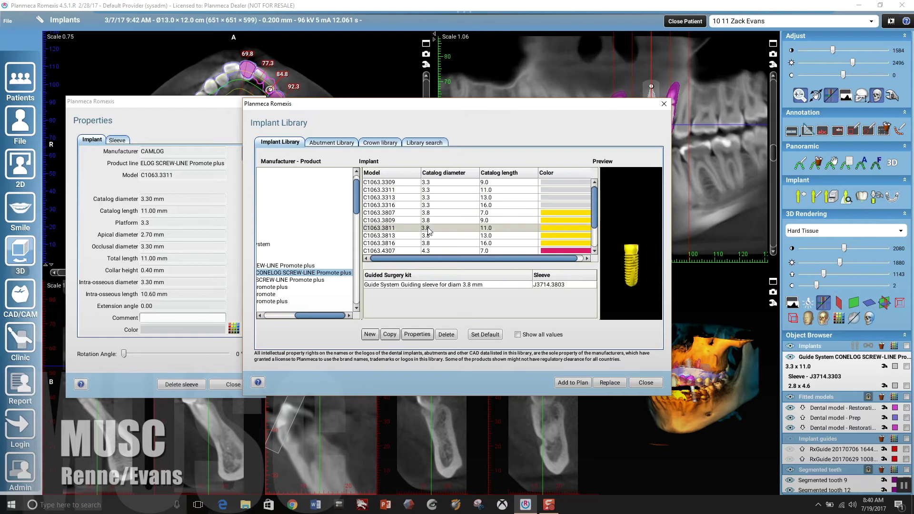
left_click(624, 371)
left_click(232, 383)
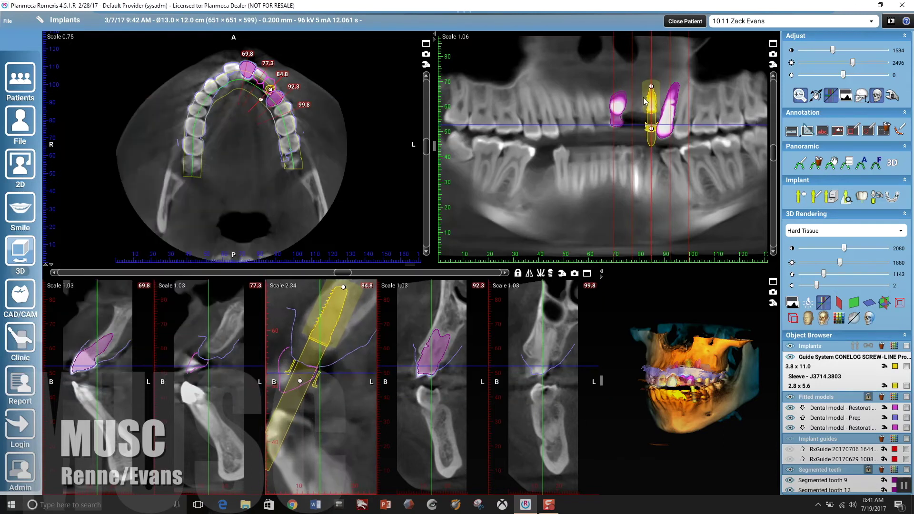
left_click(551, 273)
- Stand the implant upright in the cross-section, fine-tuning its angle from the top end
left_click_drag(468, 356, 489, 352)
left_click_drag(470, 395, 471, 383)
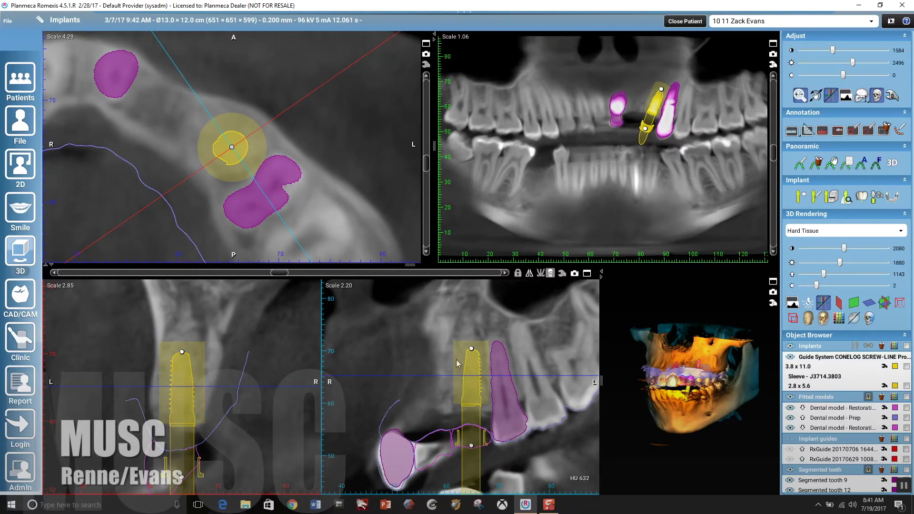
left_click_drag(471, 348, 471, 351)
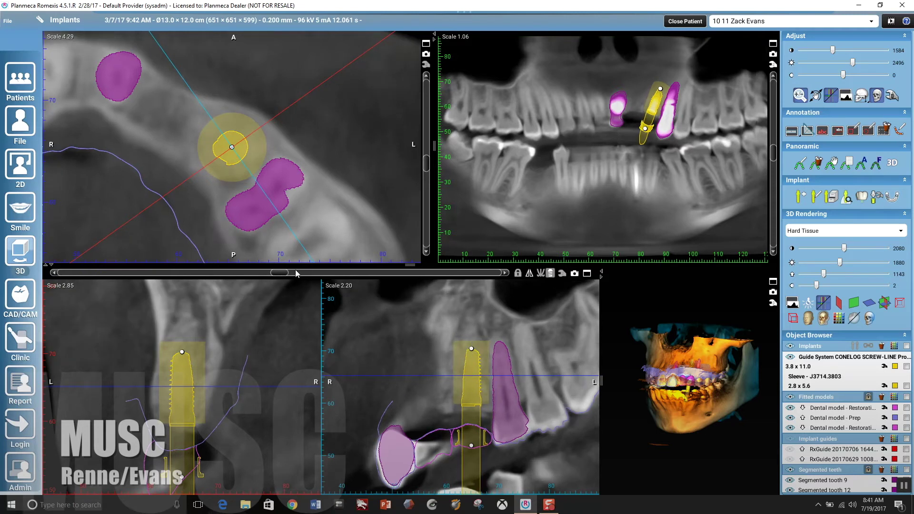
scroll(295, 273, "down", 5)
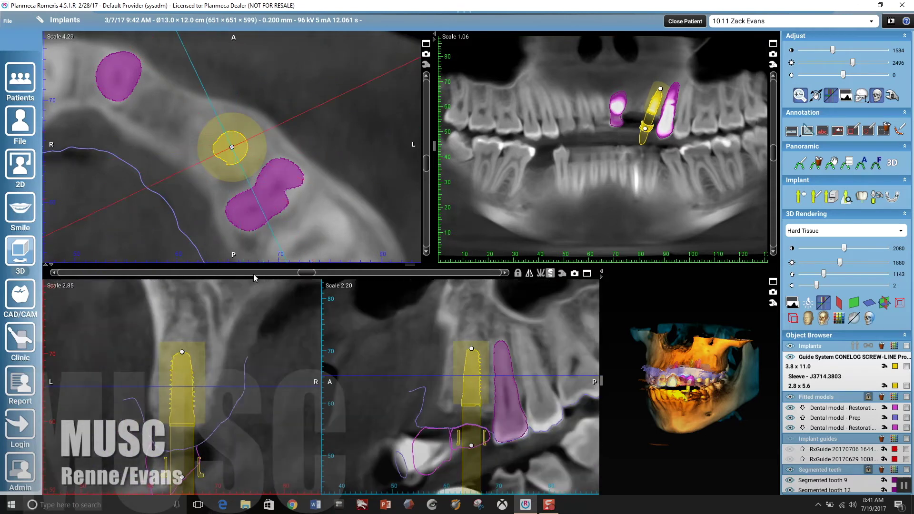
scroll(254, 277, "up", 10)
- Check the implant against the dental model in an enlarged 3D view, then rotate the cross-sections around it
left_click(773, 281)
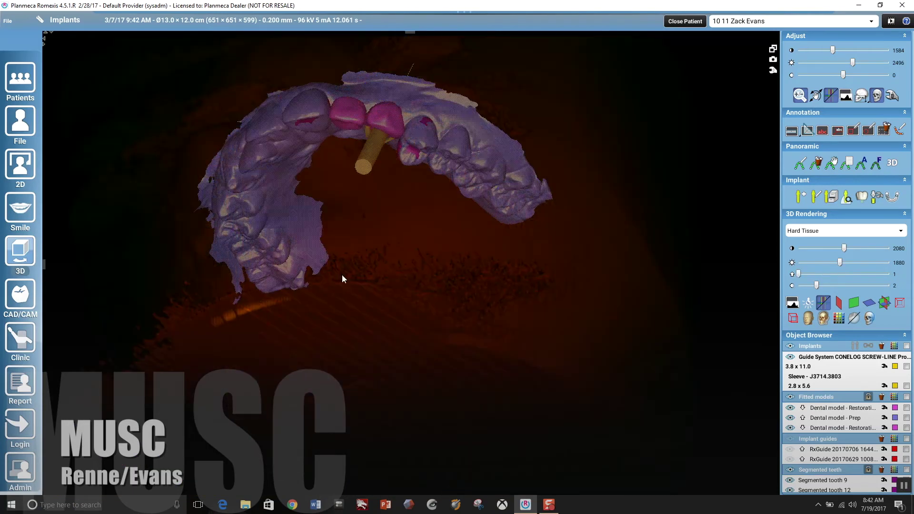
left_click_drag(341, 274, 412, 298)
left_click_drag(502, 268, 418, 229)
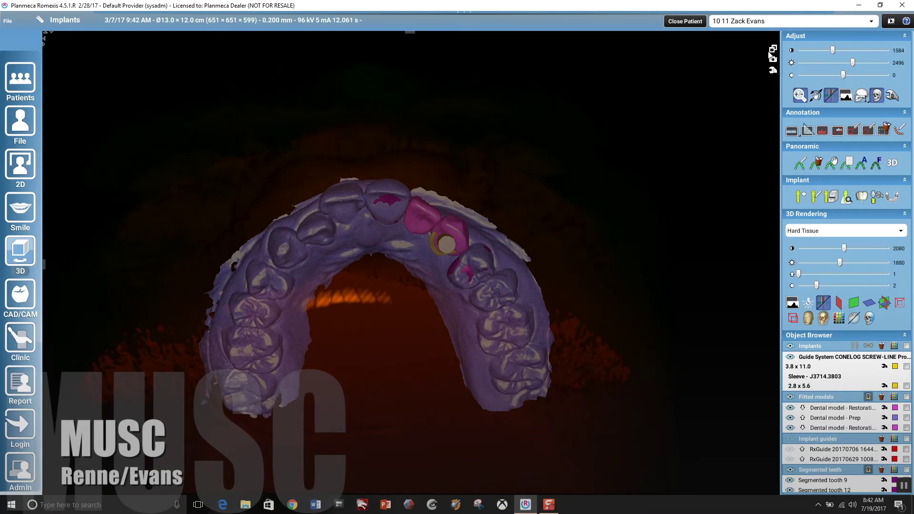
left_click(772, 48)
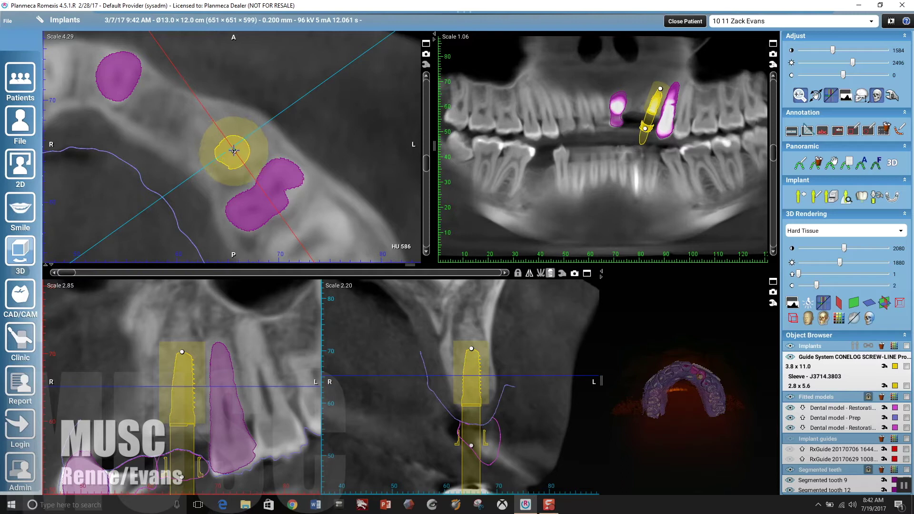
left_click(772, 282)
left_click(771, 48)
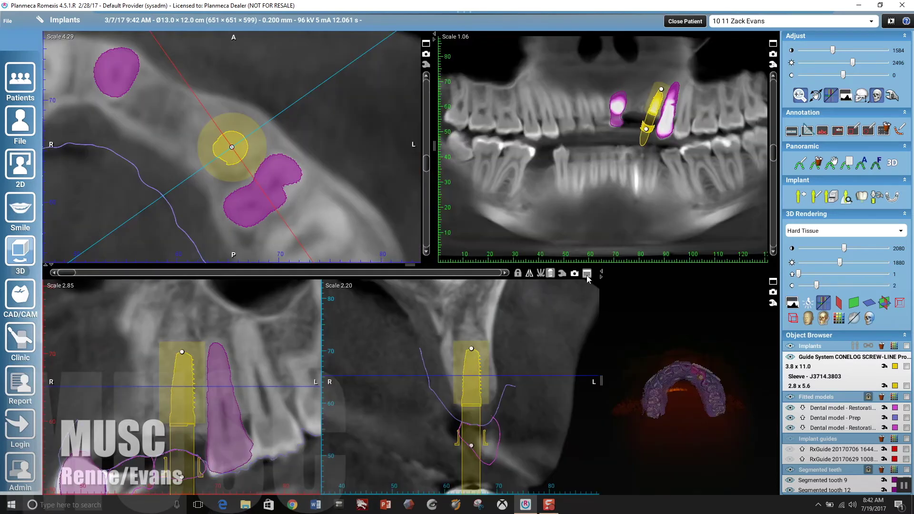
left_click(586, 273)
left_click(761, 41)
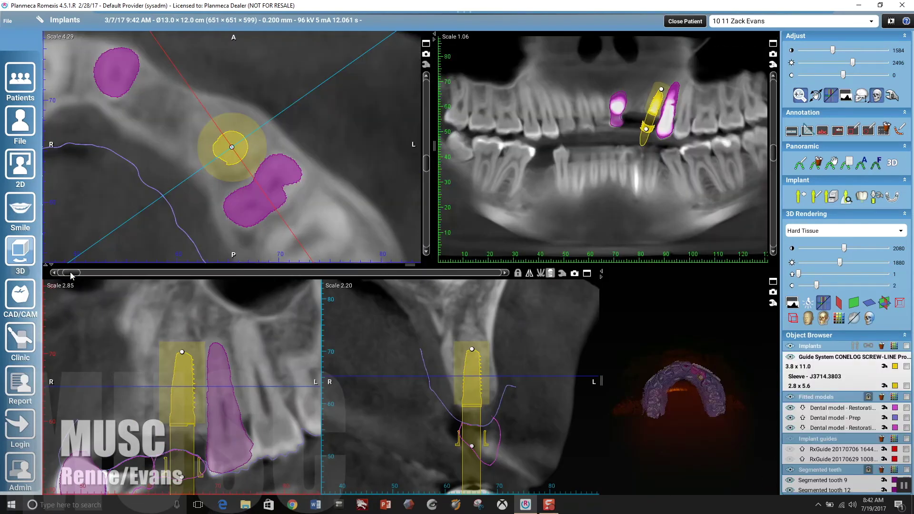
left_click_drag(67, 270, 259, 273)
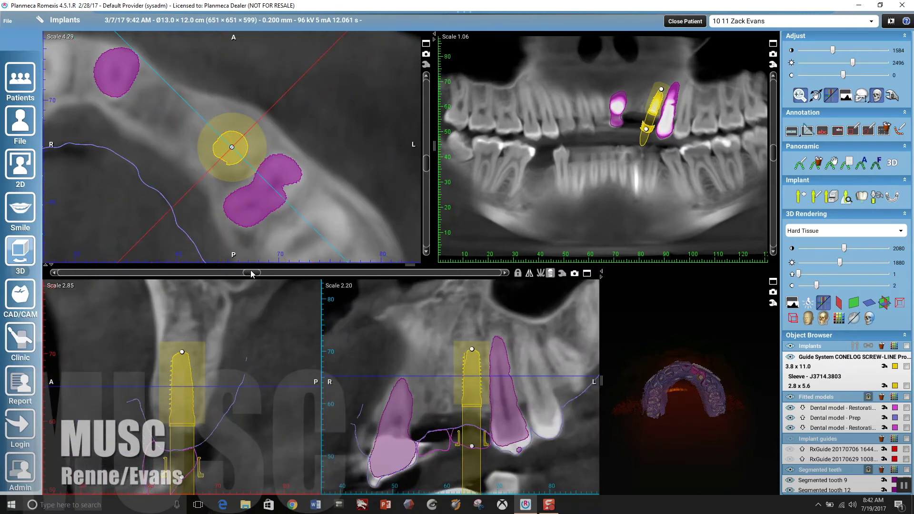
left_click(801, 164)
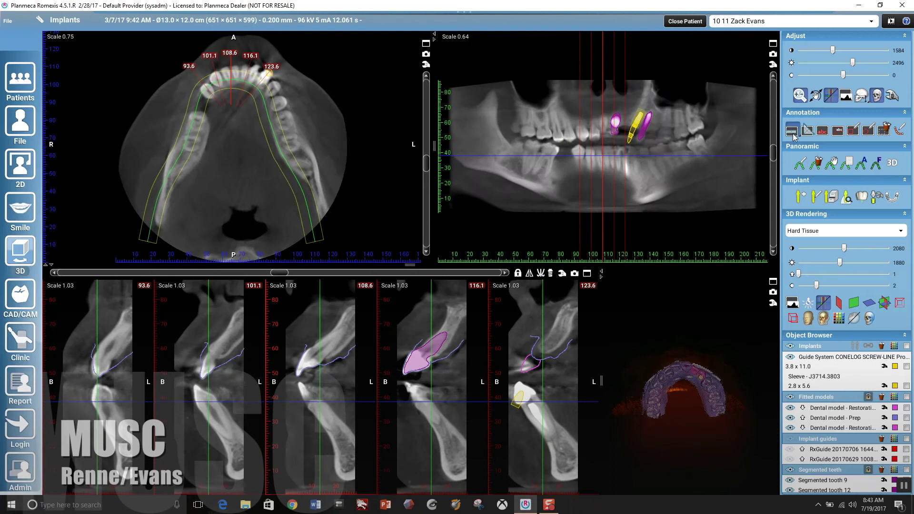
- Measure 3.00 mm and 2.00 mm distances in a rotated implant-centred cross-section
left_click(551, 273)
left_click_drag(286, 272, 212, 274)
key("m")
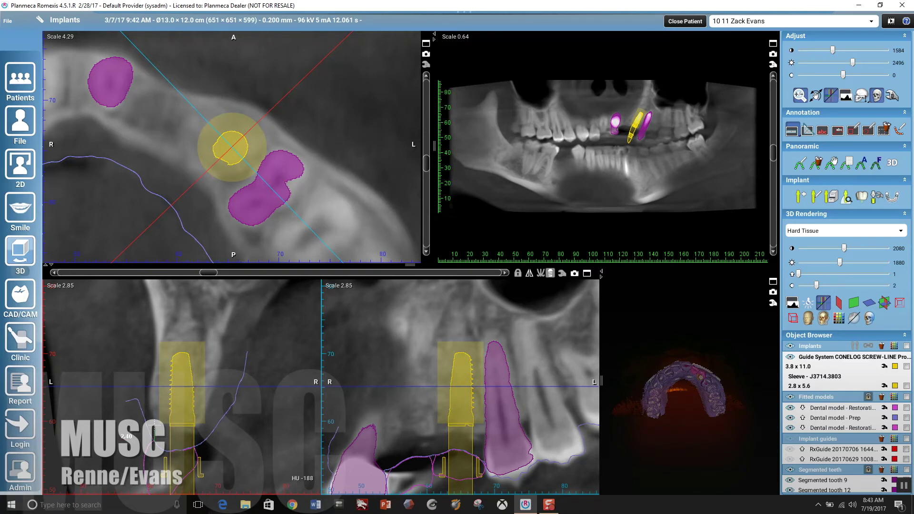
left_click(160, 440)
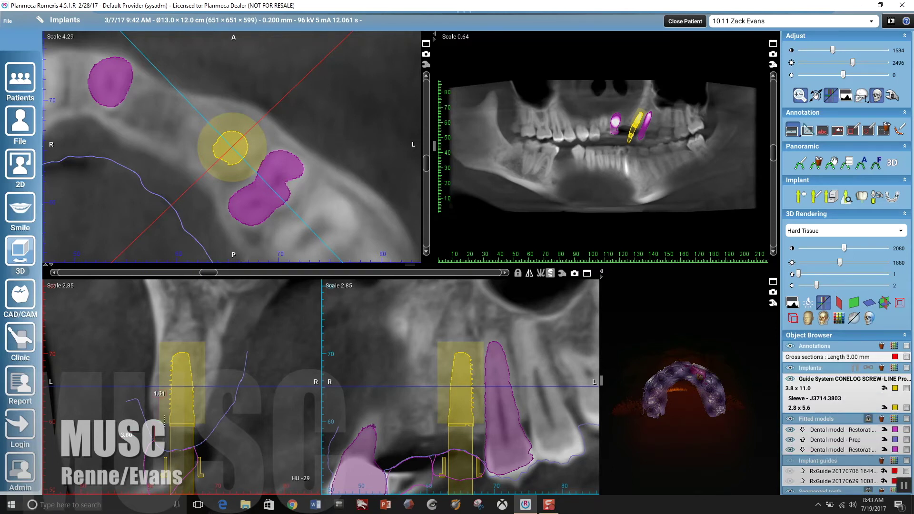
left_click(167, 419)
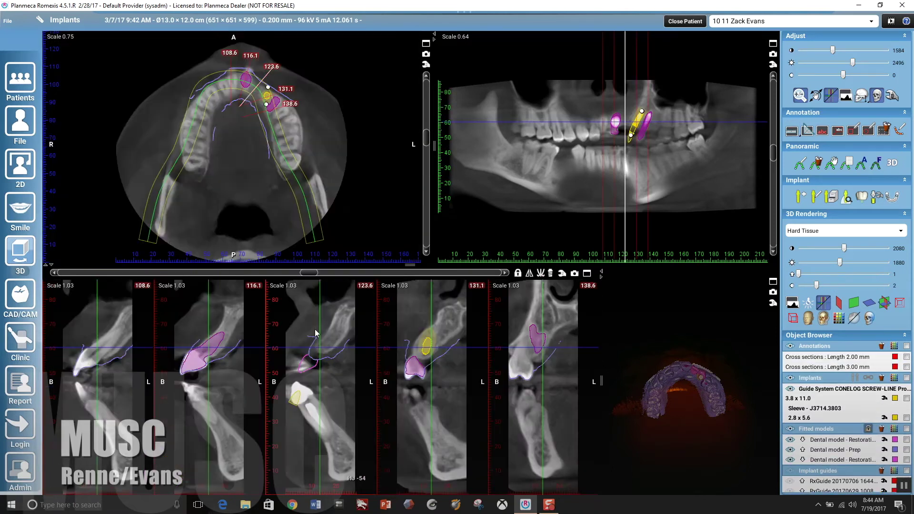
- Add the 3.3 × 11.0 mm implant C1063.3311 from the Implant Library to the plan
left_click(830, 196)
left_click(402, 190)
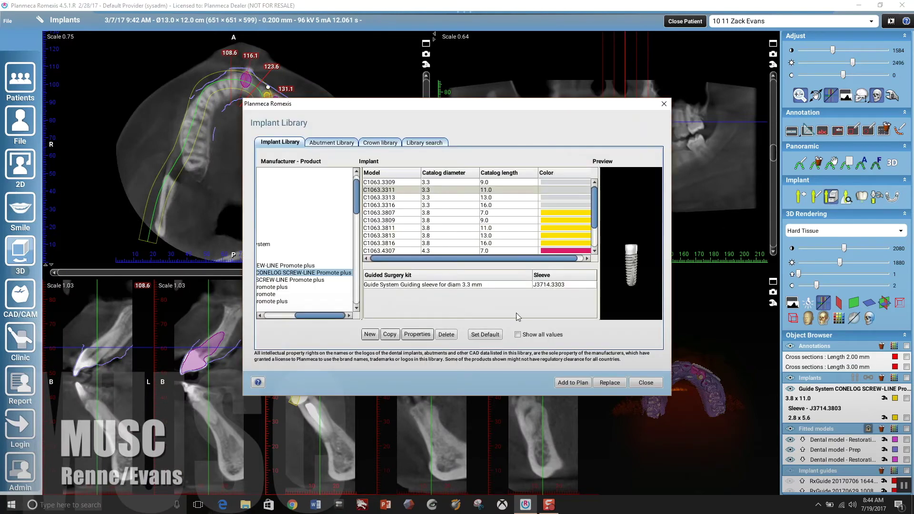
left_click(572, 382)
key("Escape")
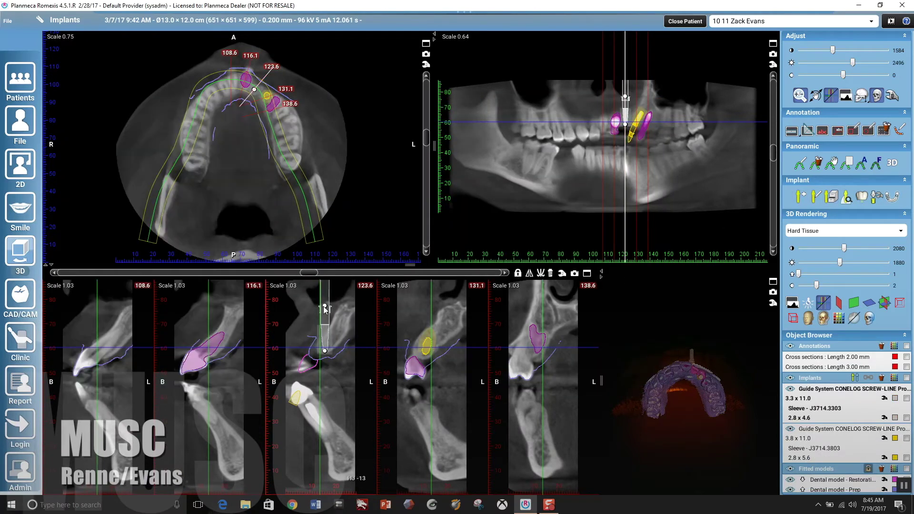
- Position and angle the new implant beside the first, centring the slice views on it
left_click_drag(325, 352, 297, 380)
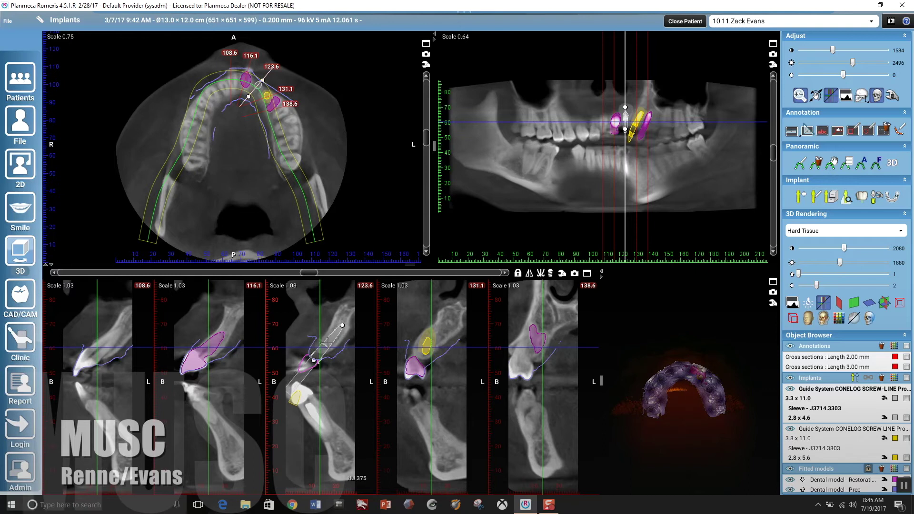
left_click_drag(330, 323, 321, 330)
left_click(550, 273)
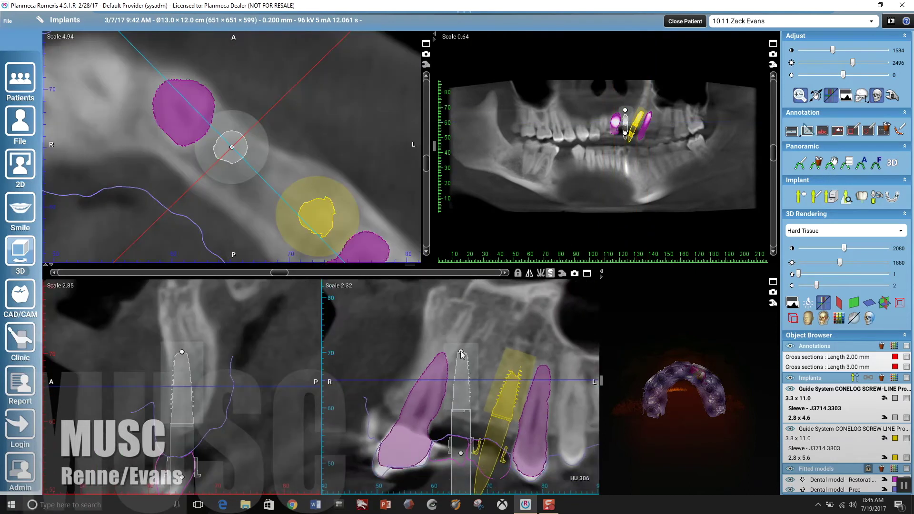
left_click(487, 355)
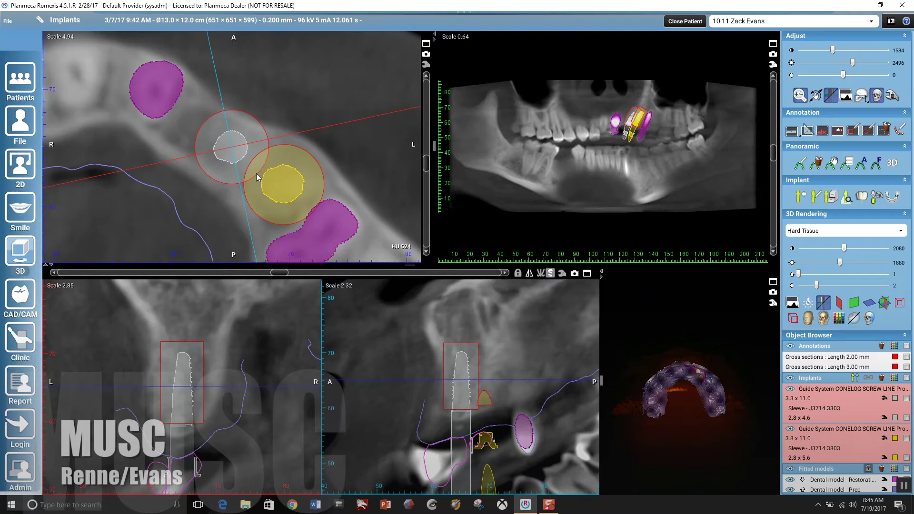
scroll(893, 442, "down", 2)
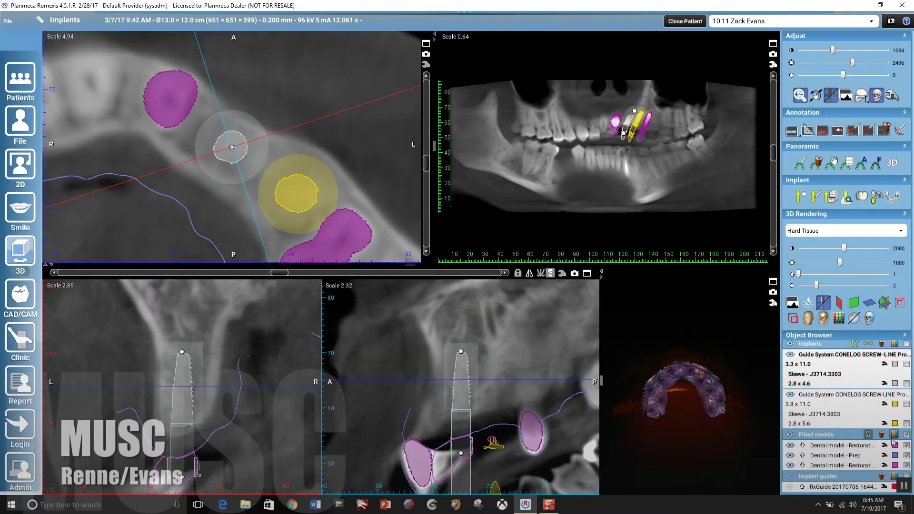
scroll(892, 442, "down", 1)
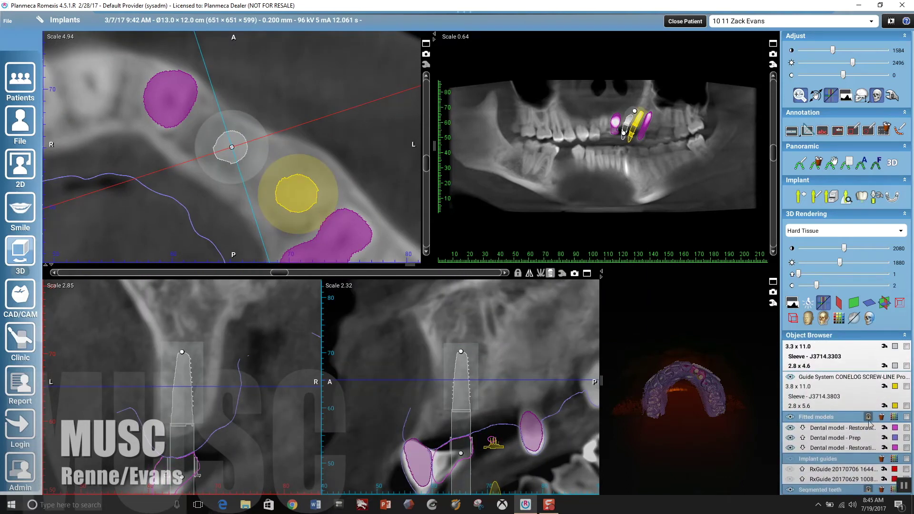
scroll(192, 402, "down", 2)
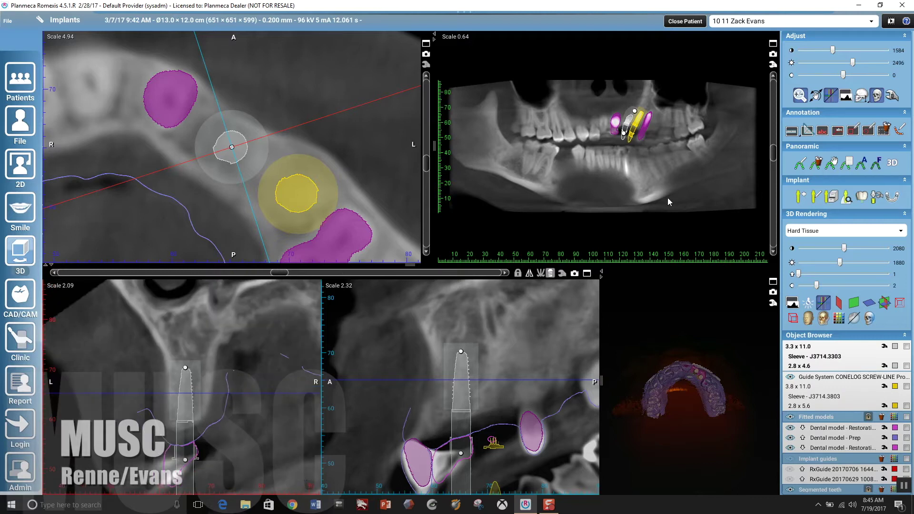
scroll(281, 284, "down", 8)
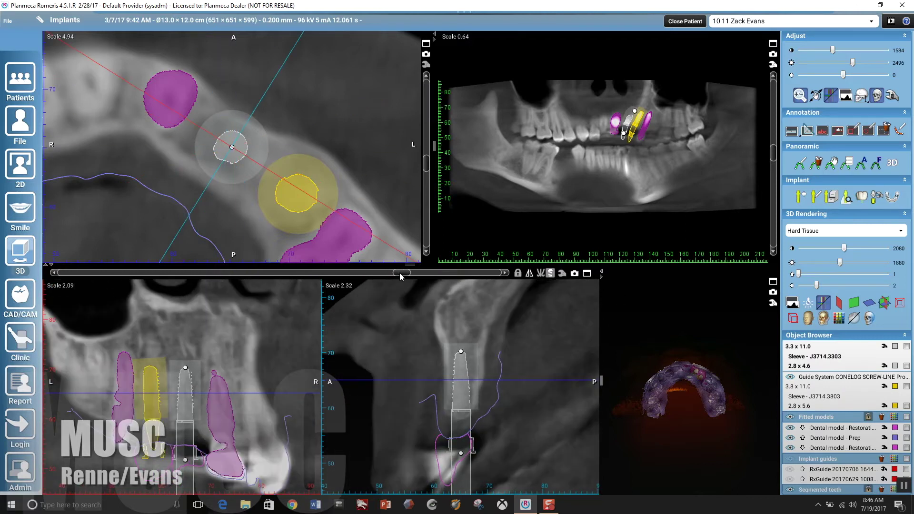
scroll(228, 372, "down", 2)
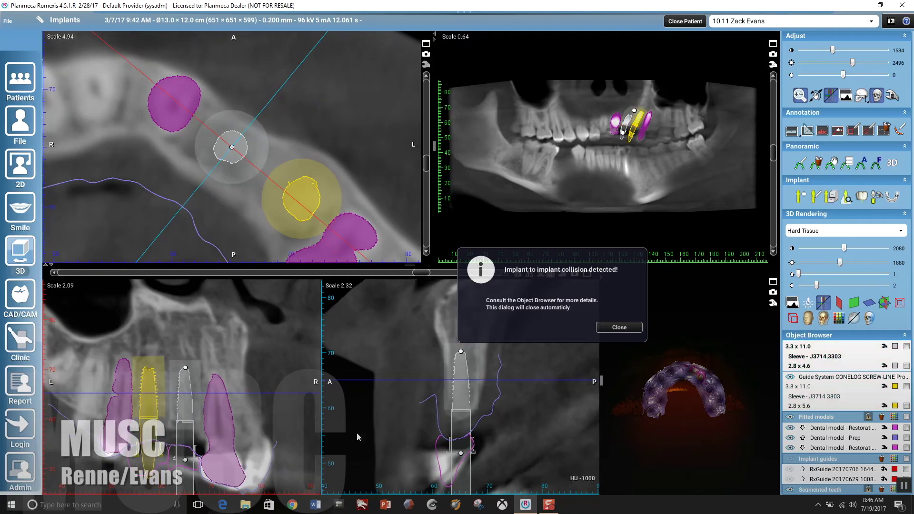
mouse_move(421, 272)
left_mouse_down()
mouse_move(361, 273)
mouse_move(421, 272)
left_mouse_up()
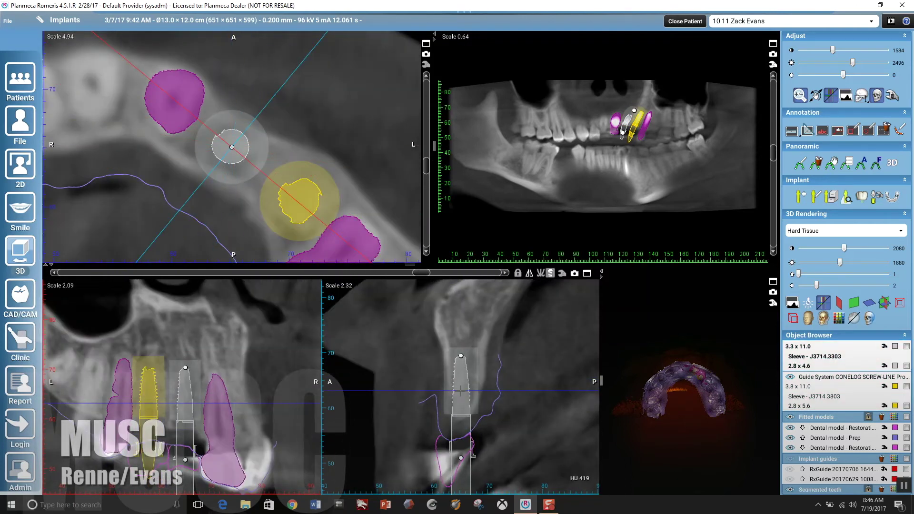
- Measure the 3.20 mm and 2.00 mm clearances, then inspect both implants in the enlarged 3D view
left_click(791, 131)
left_click_drag(441, 413, 442, 408)
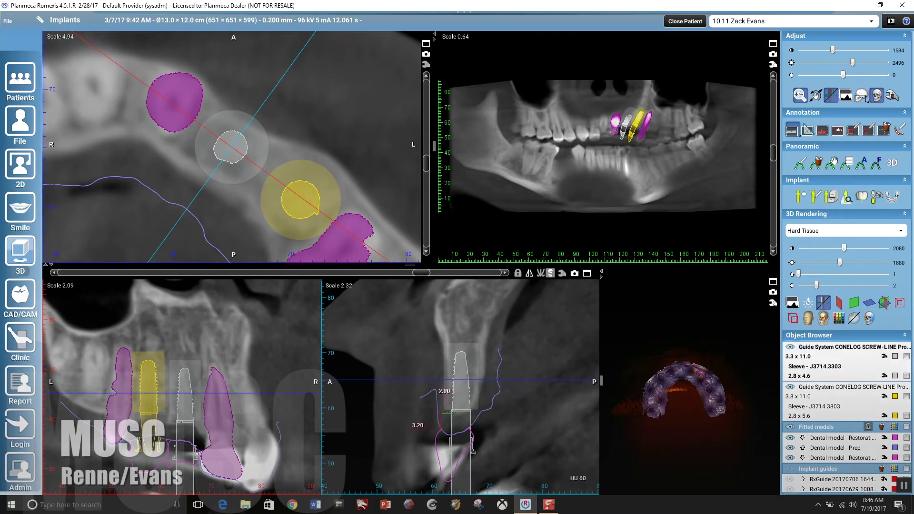
left_click(452, 413)
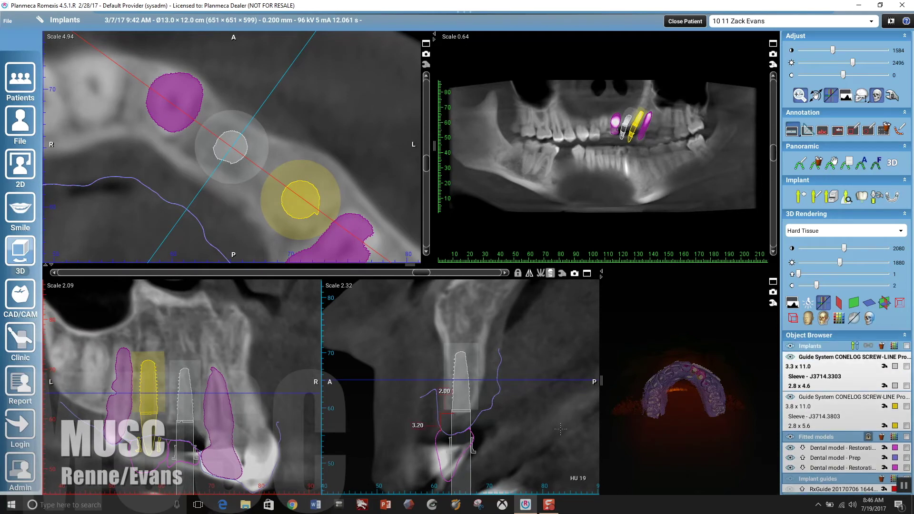
left_click(772, 282)
left_click_drag(507, 326, 495, 267)
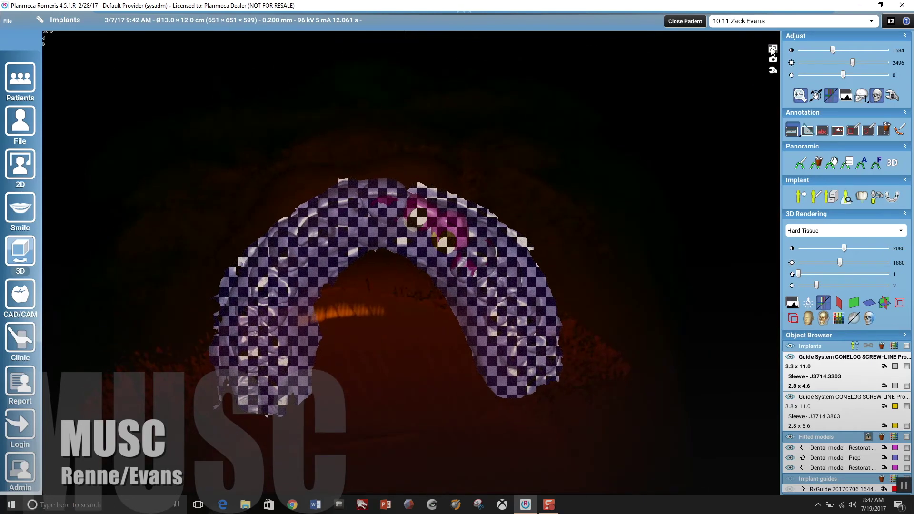
- Lower the axial slice, fix the 3.20 mm measurement, and rotate the full-size 3-D dental model
double_click(470, 372)
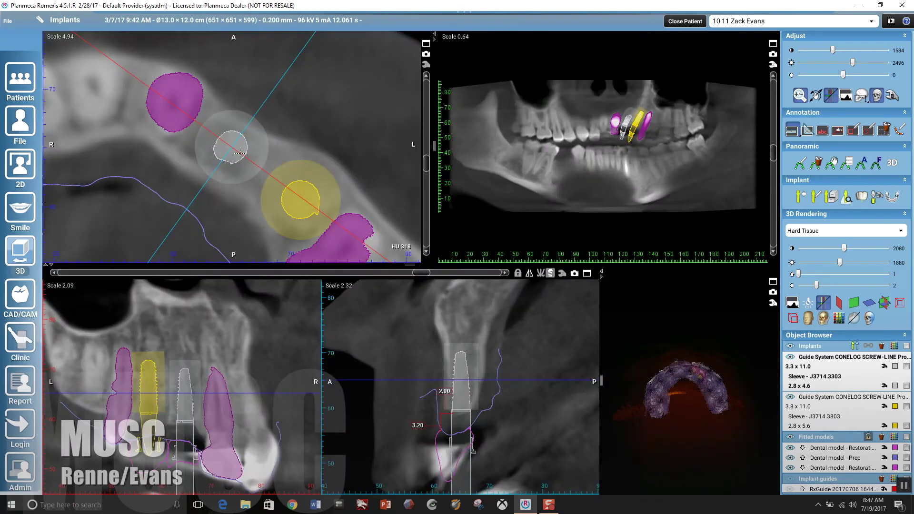
left_click_drag(428, 162, 399, 175)
left_click(280, 190)
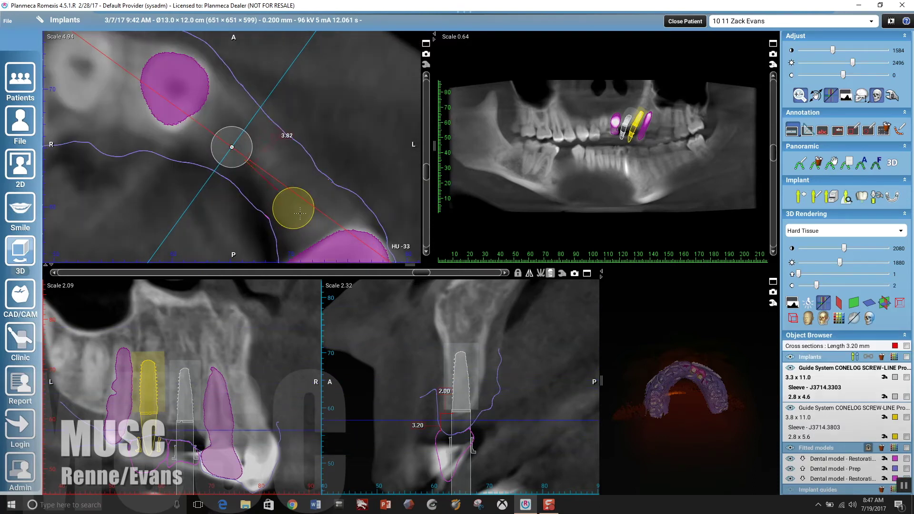
scroll(815, 376, "down", 2)
left_click(815, 376)
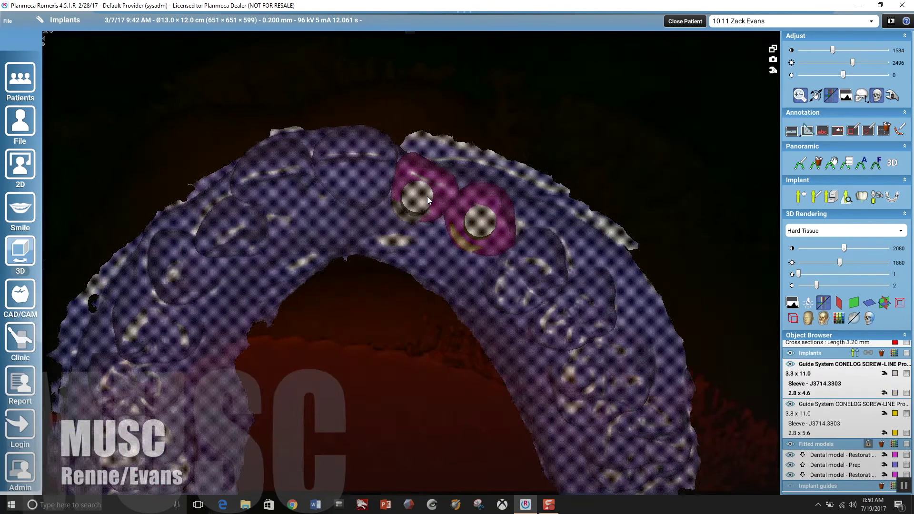
left_click_drag(427, 196, 734, 421)
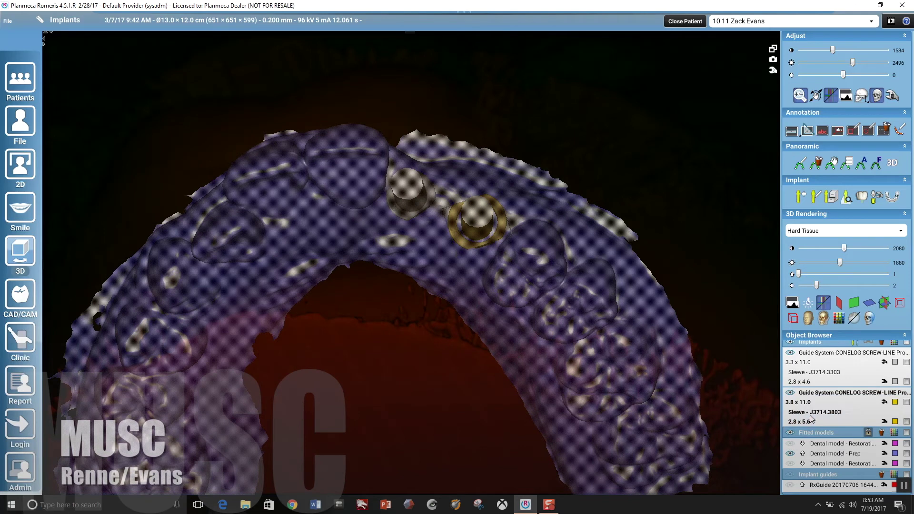
- Set the yellow sleeve's rotation angle to 0° and check the J3714.3303 sleeve's properties
left_click(883, 421)
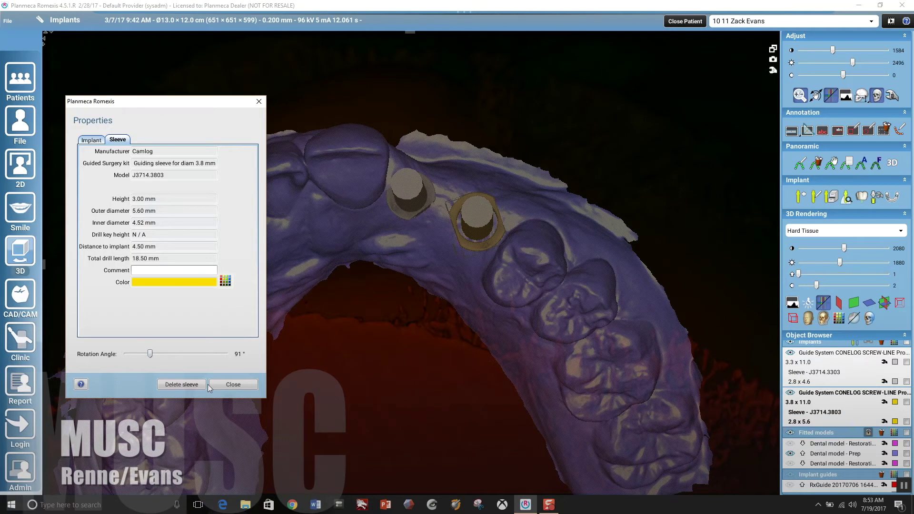
left_click(211, 384)
left_click(881, 422)
left_click_drag(126, 354, 136, 358)
left_click(232, 384)
left_click(884, 382)
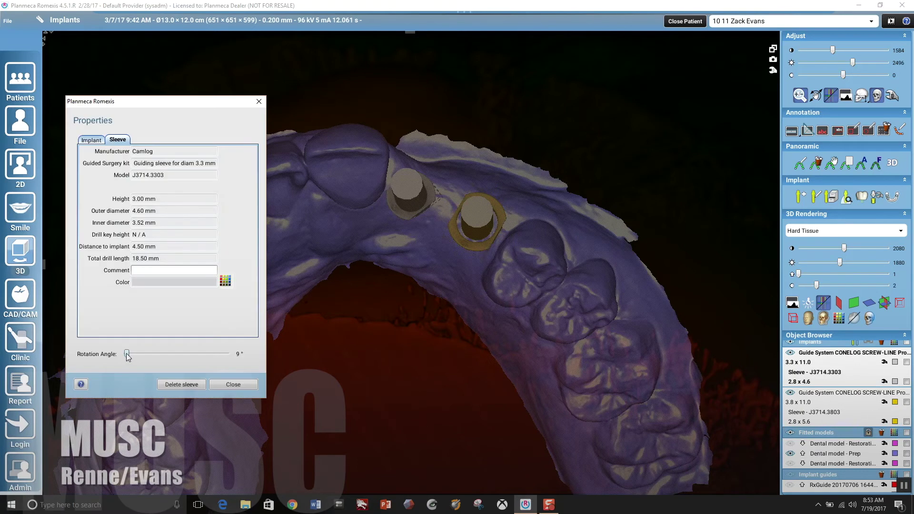
left_click(232, 384)
- Rotate the model to front and top-down views, ending in the four-pane layout
left_click_drag(351, 316, 300, 331)
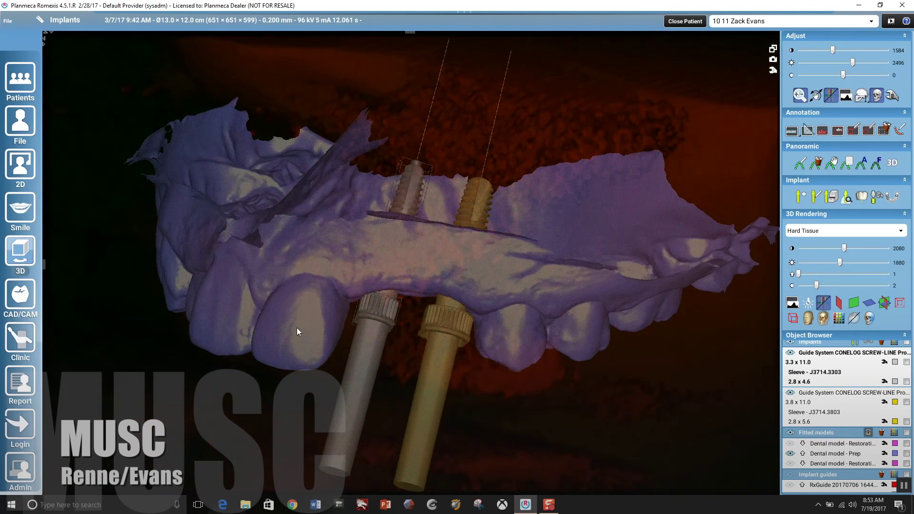
left_click(773, 49)
left_click(772, 281)
left_click_drag(404, 324, 359, 316)
left_click(773, 49)
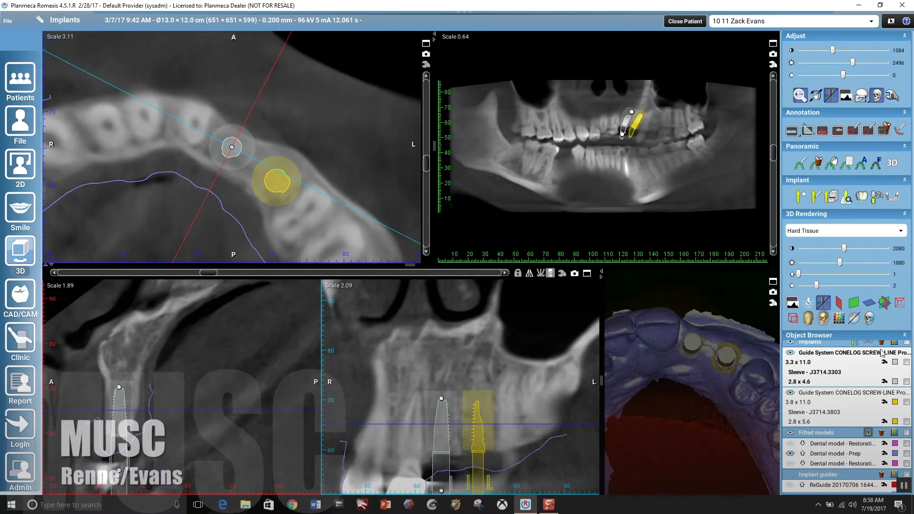
- Draw the implant guide's active area around the whole arch on the enlarged 3-D model
left_click(772, 281)
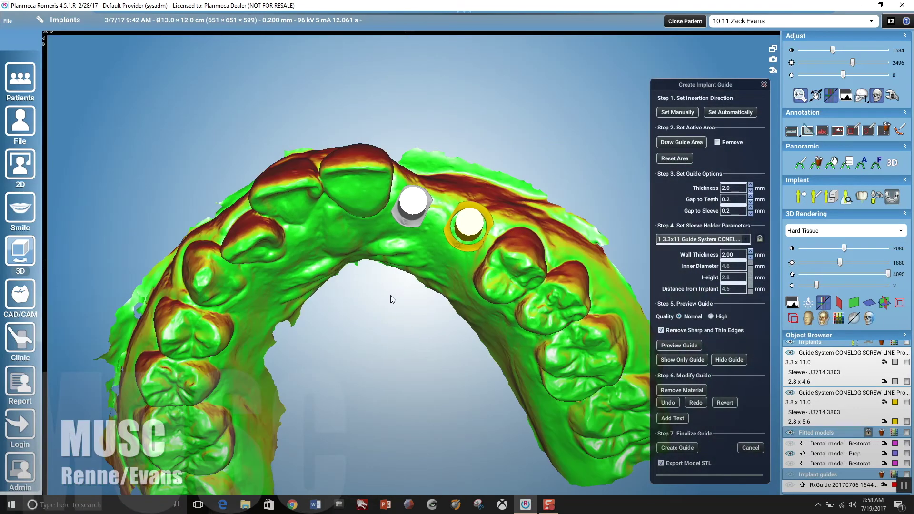
left_click(682, 142)
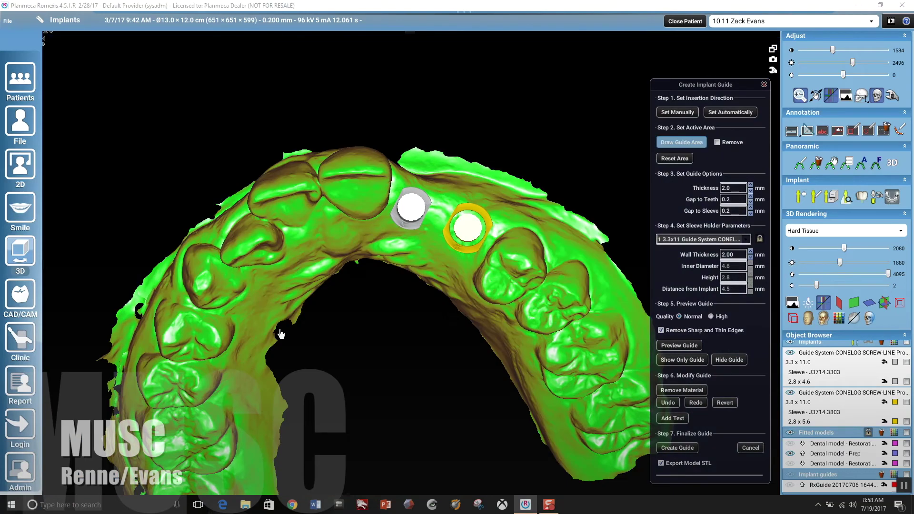
mouse_move(134, 444)
left_mouse_down()
mouse_move(187, 476)
mouse_move(462, 299)
mouse_move(618, 309)
mouse_move(452, 182)
mouse_move(266, 200)
mouse_move(143, 286)
mouse_move(143, 404)
left_mouse_up()
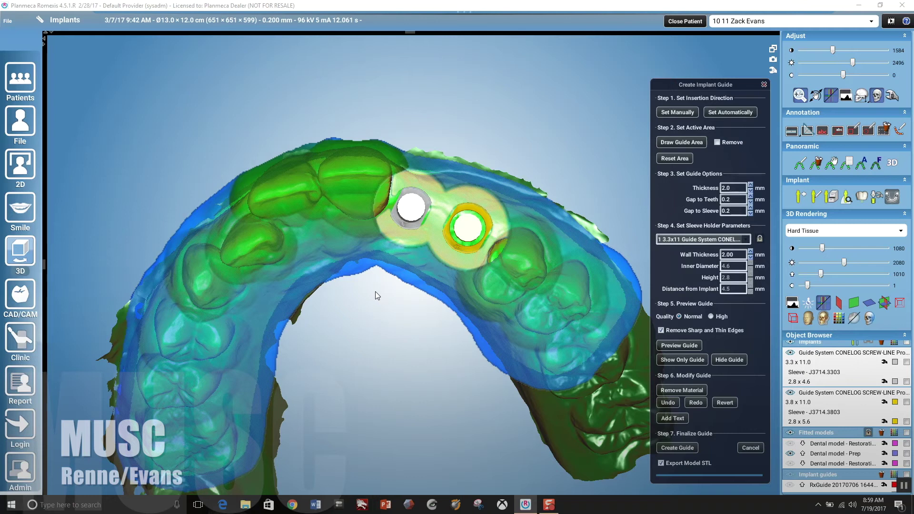
- Paint a Remove Material stroke along the inner side of the arch to trim the guide
left_click_drag(480, 324, 361, 428)
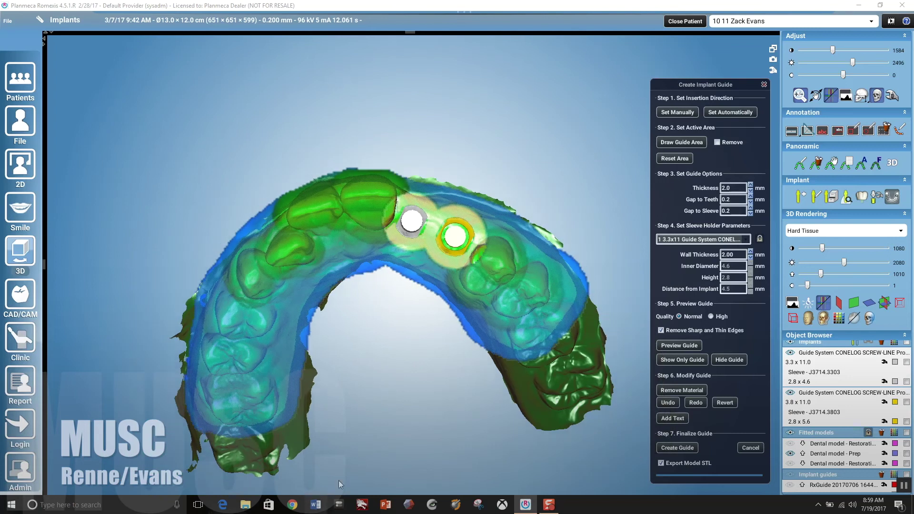
left_click_drag(338, 481, 547, 352)
left_click(668, 391)
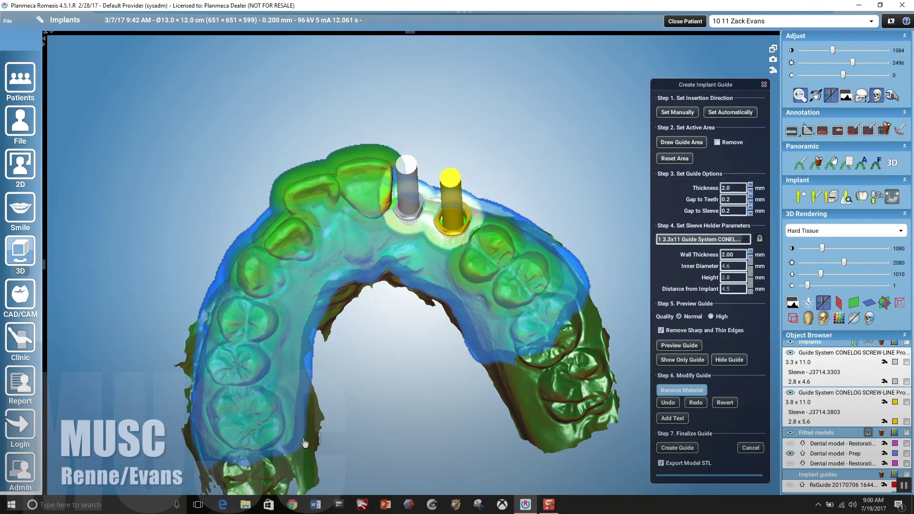
mouse_move(305, 444)
left_mouse_down()
mouse_move(328, 315)
mouse_move(369, 291)
mouse_move(434, 312)
mouse_move(487, 358)
mouse_move(580, 345)
mouse_move(615, 309)
left_mouse_up()
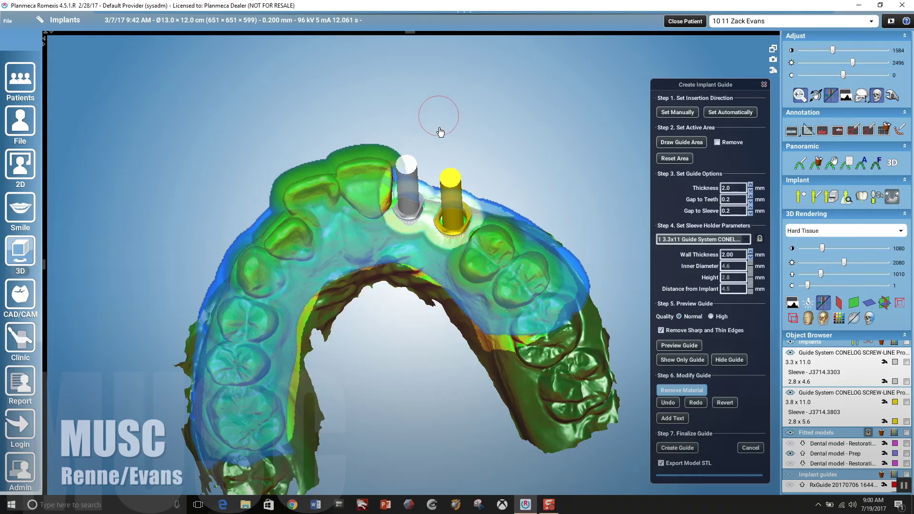
mouse_move(434, 112)
left_mouse_down()
mouse_move(434, 235)
mouse_move(595, 271)
mouse_move(574, 250)
mouse_move(589, 293)
mouse_move(558, 257)
mouse_move(546, 264)
mouse_move(489, 200)
mouse_move(527, 222)
mouse_move(464, 193)
mouse_move(389, 186)
mouse_move(368, 216)
mouse_move(277, 224)
mouse_move(212, 251)
mouse_move(189, 343)
mouse_move(206, 288)
mouse_move(230, 257)
mouse_move(294, 212)
mouse_move(399, 180)
left_mouse_up()
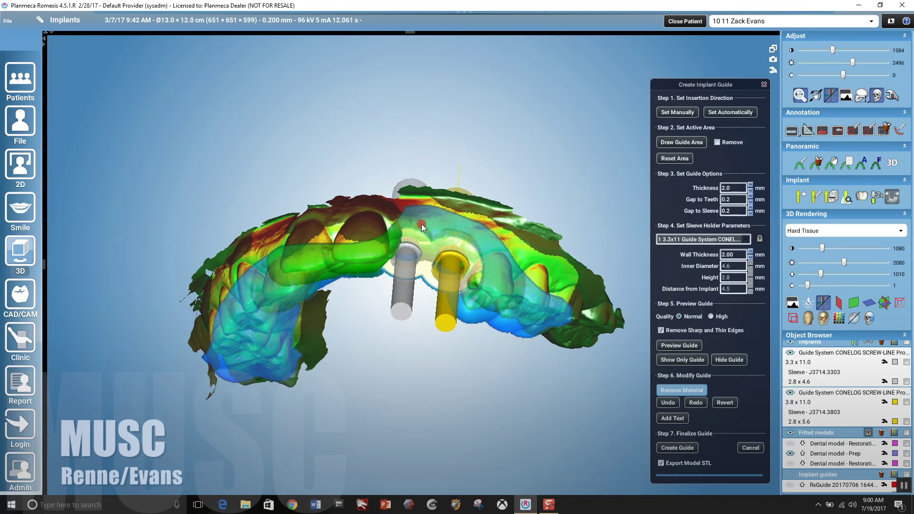
- Paint another Remove Material stroke along the far posterior side of the arch
right_click_drag(424, 384, 432, 238)
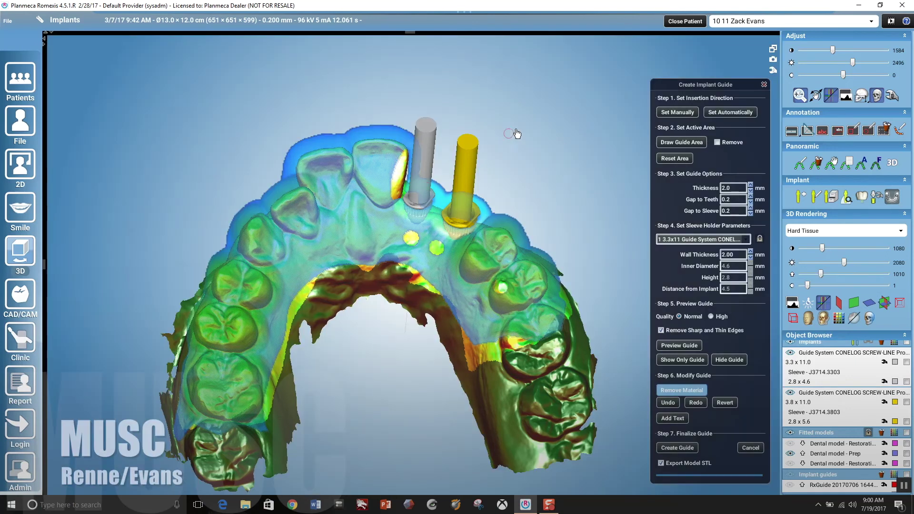
left_click_drag(517, 134, 260, 261)
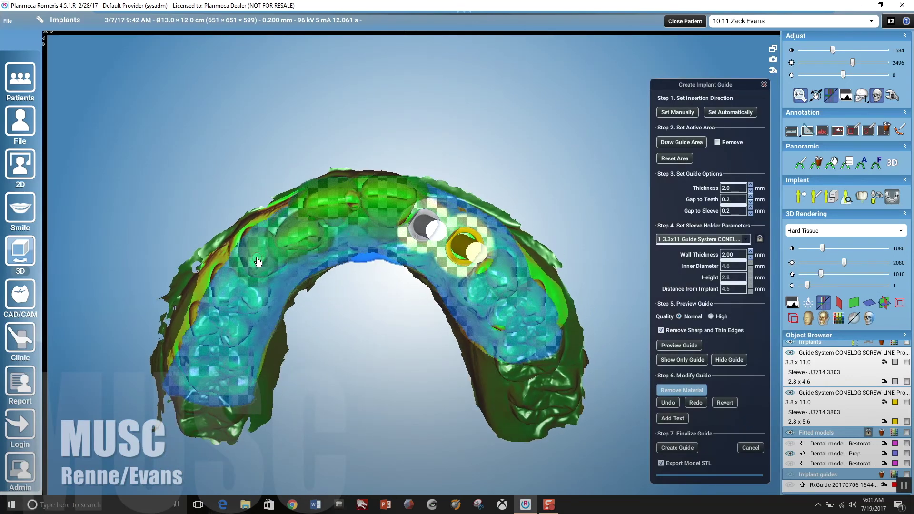
mouse_move(303, 382)
left_mouse_down()
mouse_move(391, 368)
mouse_move(171, 282)
mouse_move(136, 309)
mouse_move(157, 347)
left_mouse_up()
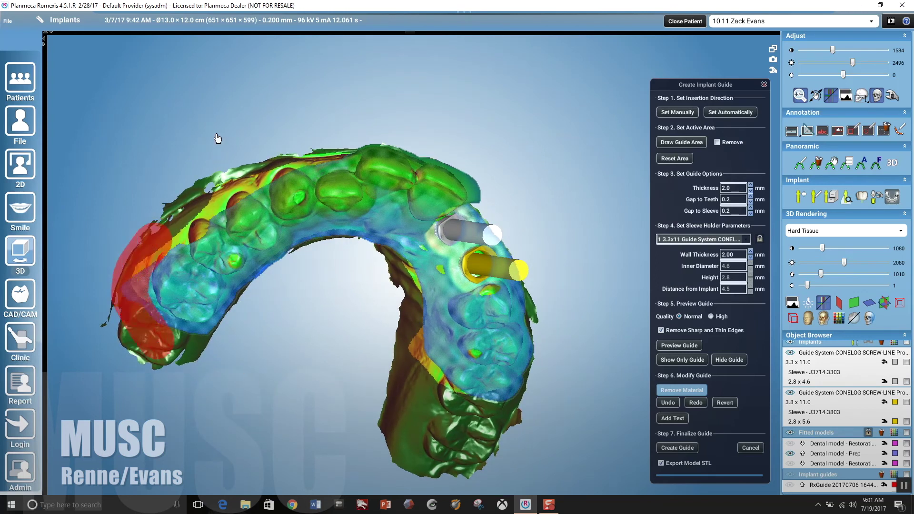
left_click_drag(198, 232, 319, 149)
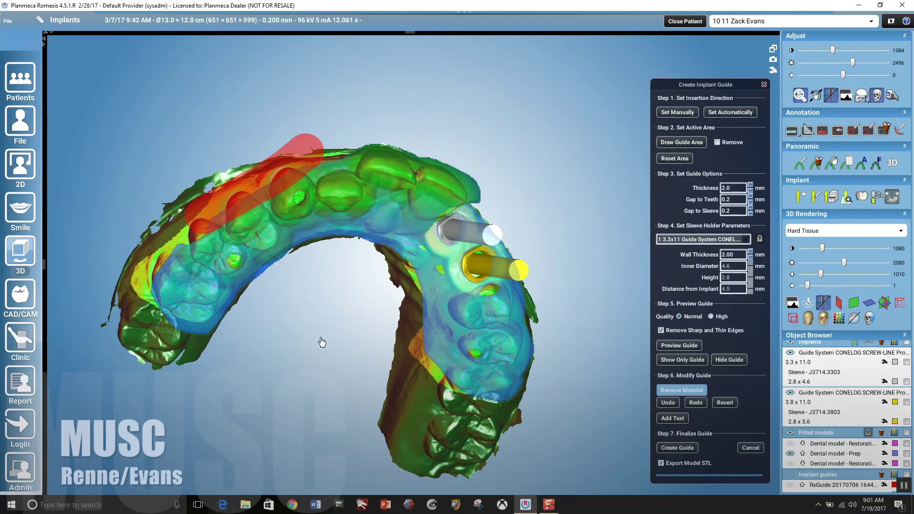
mouse_move(324, 363)
left_mouse_down()
mouse_move(297, 393)
mouse_move(257, 403)
mouse_move(195, 262)
mouse_move(243, 285)
left_mouse_up()
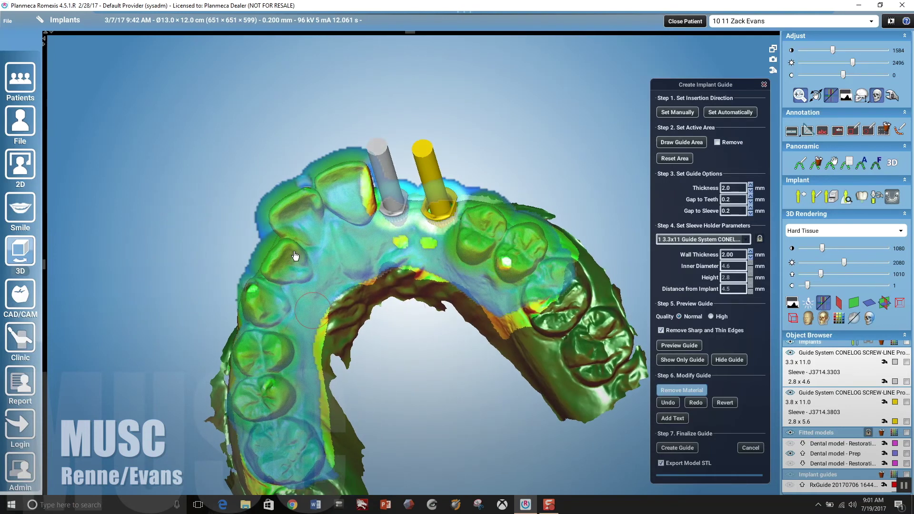
- Place a text label with the patient's name over the arch and create it on the guide
left_click(670, 419)
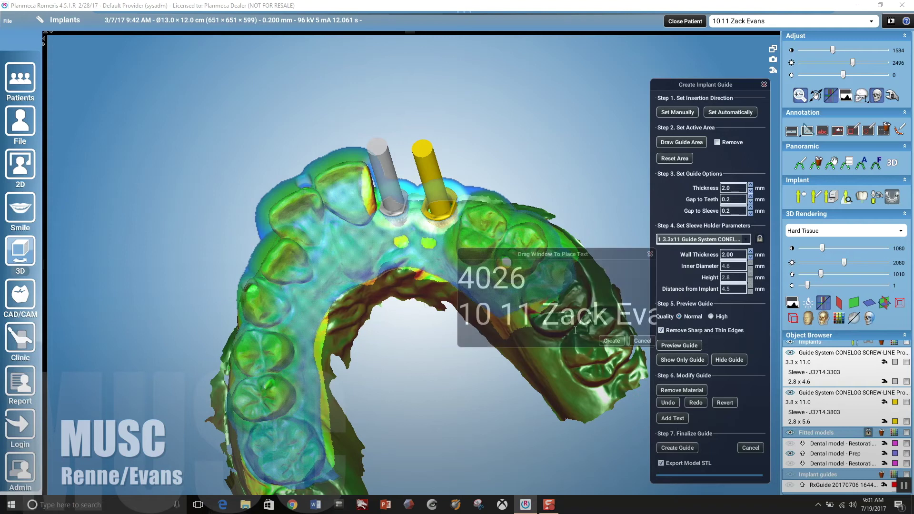
left_click_drag(560, 257, 406, 201)
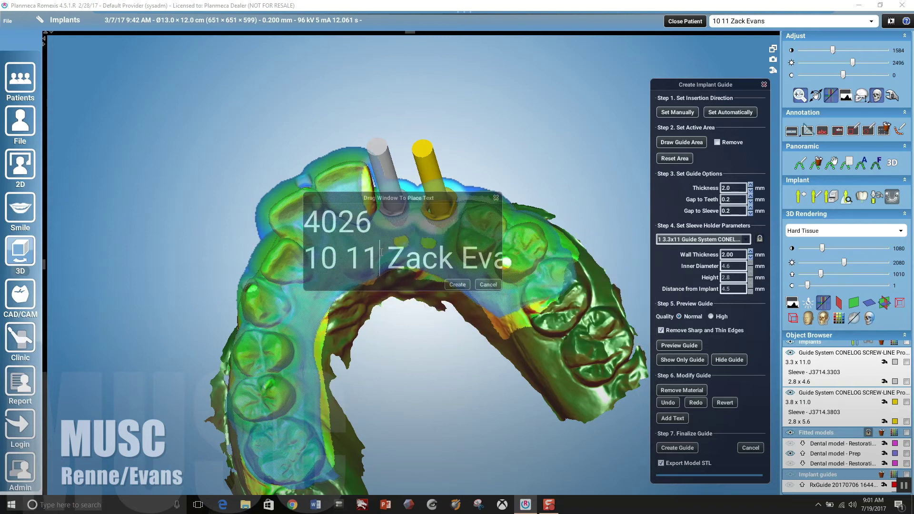
left_click_drag(380, 266, 309, 209)
key("Delete")
mouse_move(354, 189)
left_mouse_down()
mouse_move(447, 131)
mouse_move(490, 270)
mouse_move(455, 133)
mouse_move(523, 450)
mouse_move(412, 370)
mouse_move(427, 288)
mouse_move(293, 295)
mouse_move(296, 307)
mouse_move(305, 300)
mouse_move(251, 318)
mouse_move(355, 167)
mouse_move(339, 182)
left_mouse_up()
left_click_drag(597, 344, 366, 318)
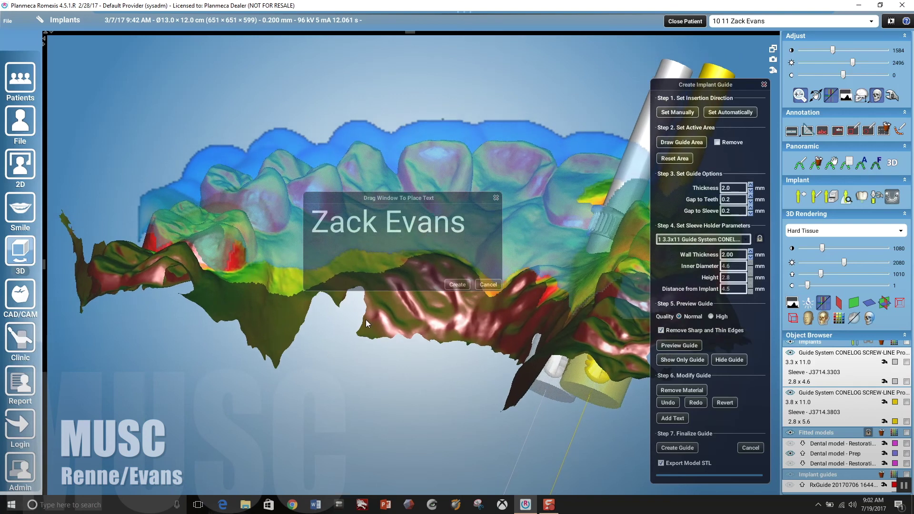
left_click(457, 284)
left_click_drag(356, 213, 201, 406)
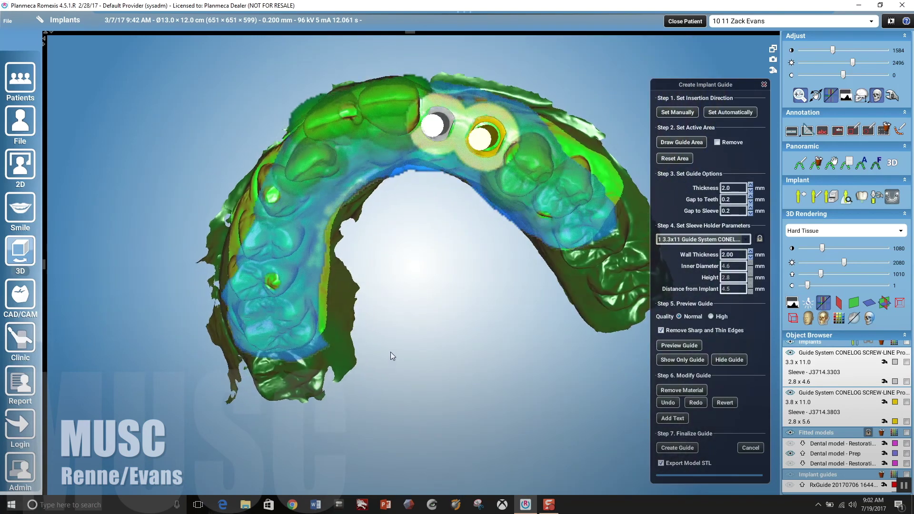
left_click_drag(390, 356, 403, 344)
- Create the final guide under Step 7 and accept the disclaimer agreement
left_click(677, 447)
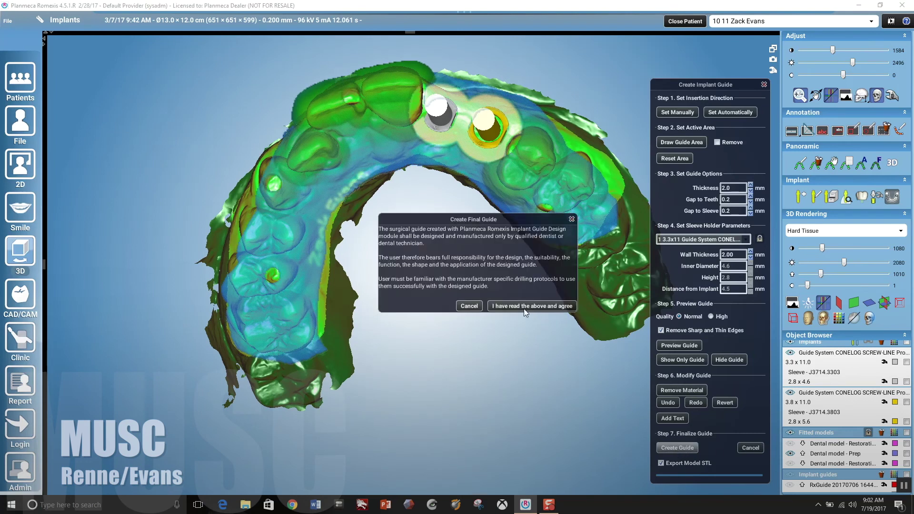
left_click(524, 308)
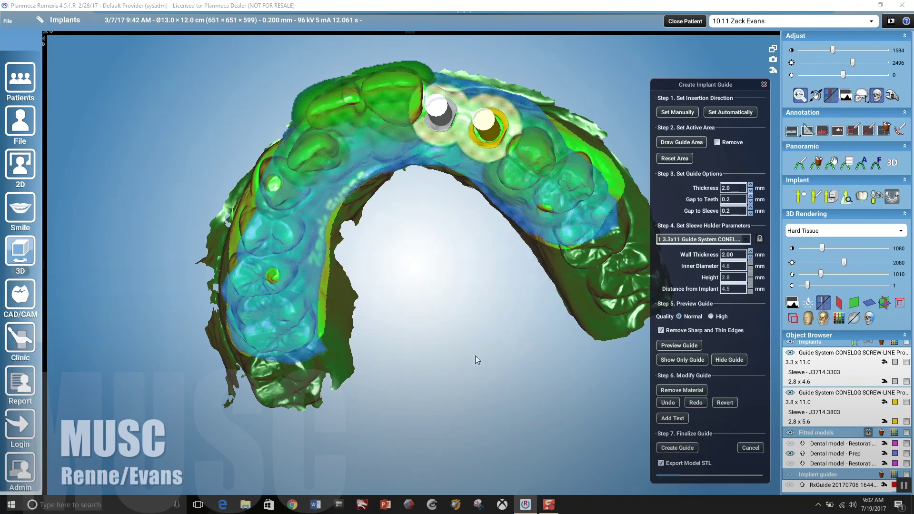